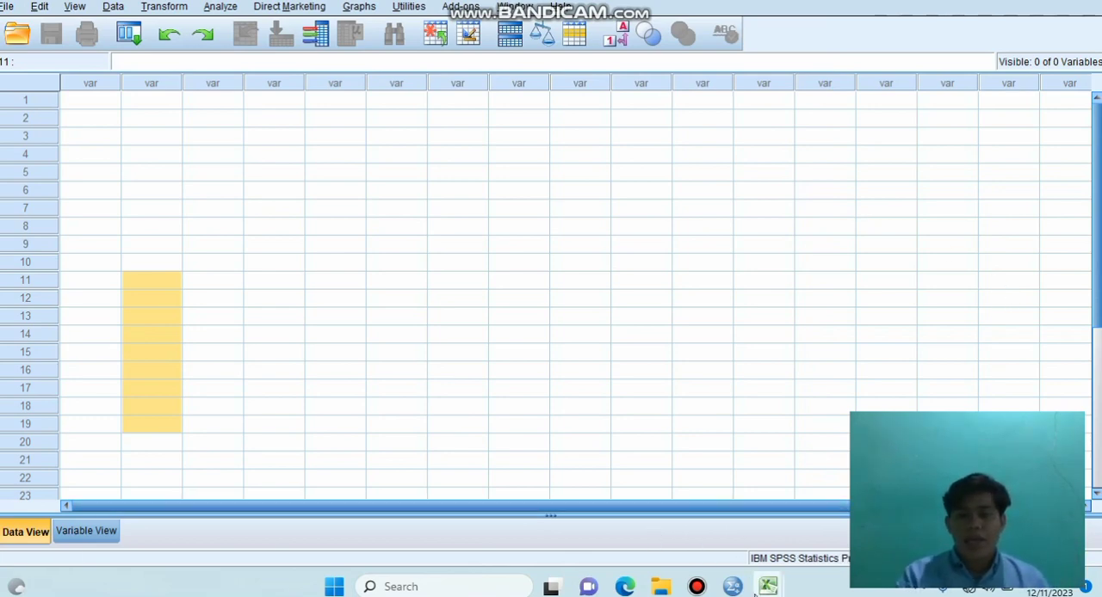
Step: Switch to the Excel workbook and copy the item scores and totals in B3:L31, without the headers and student names
mouse_move(769, 587)
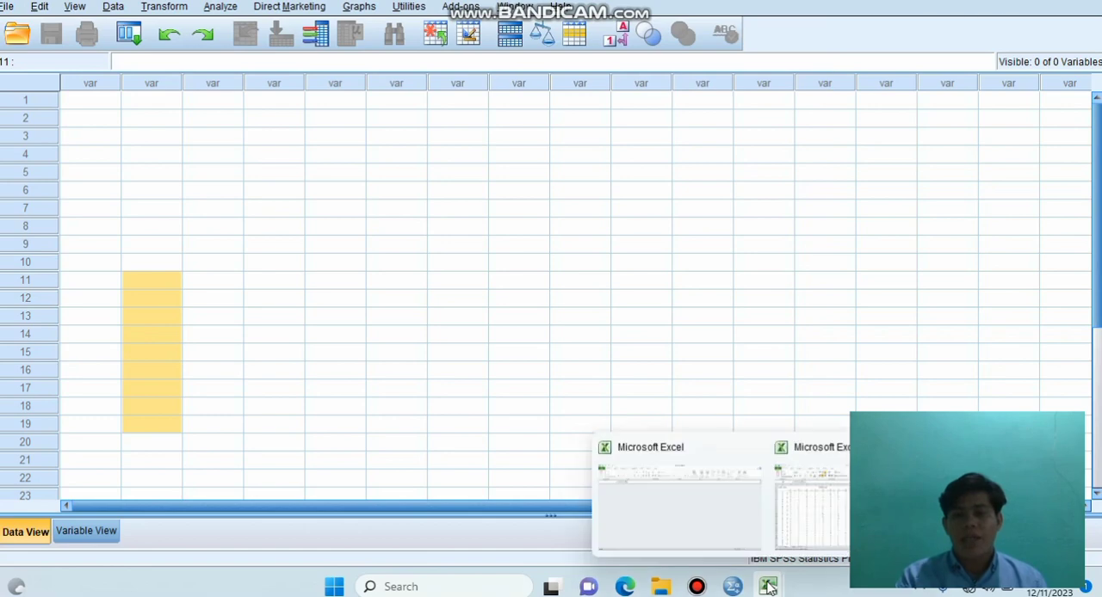
left_click(817, 526)
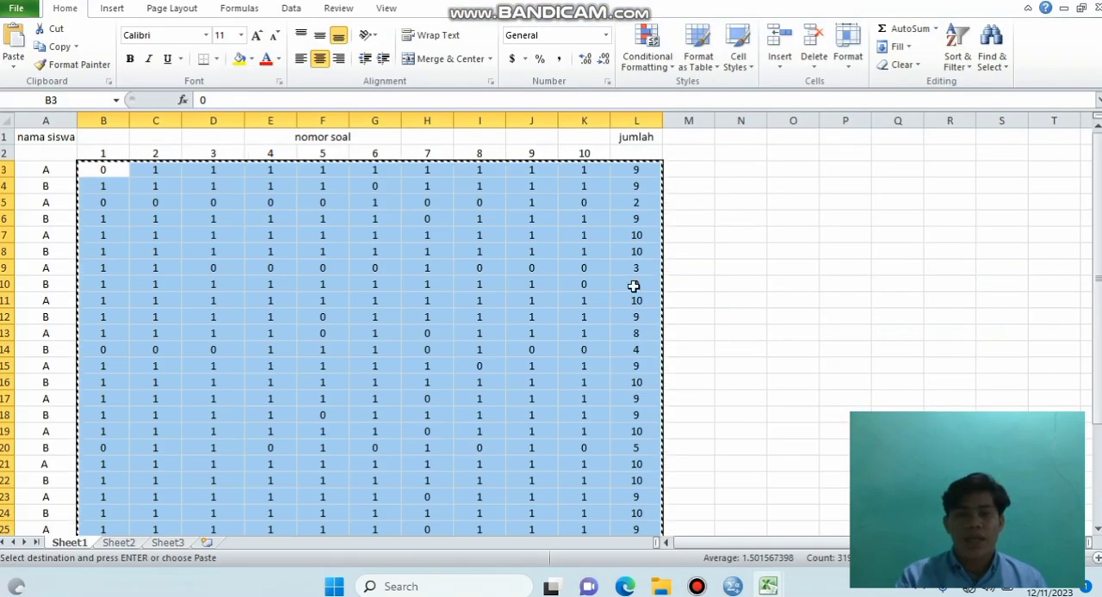
left_click(738, 267)
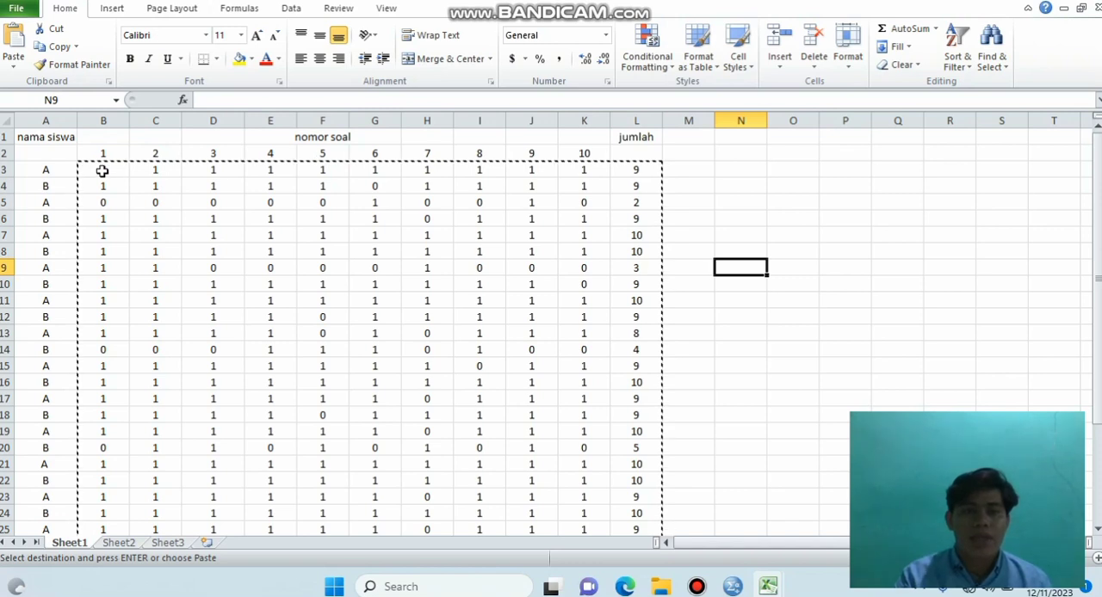
left_click_drag(102, 172, 634, 504)
right_click(506, 282)
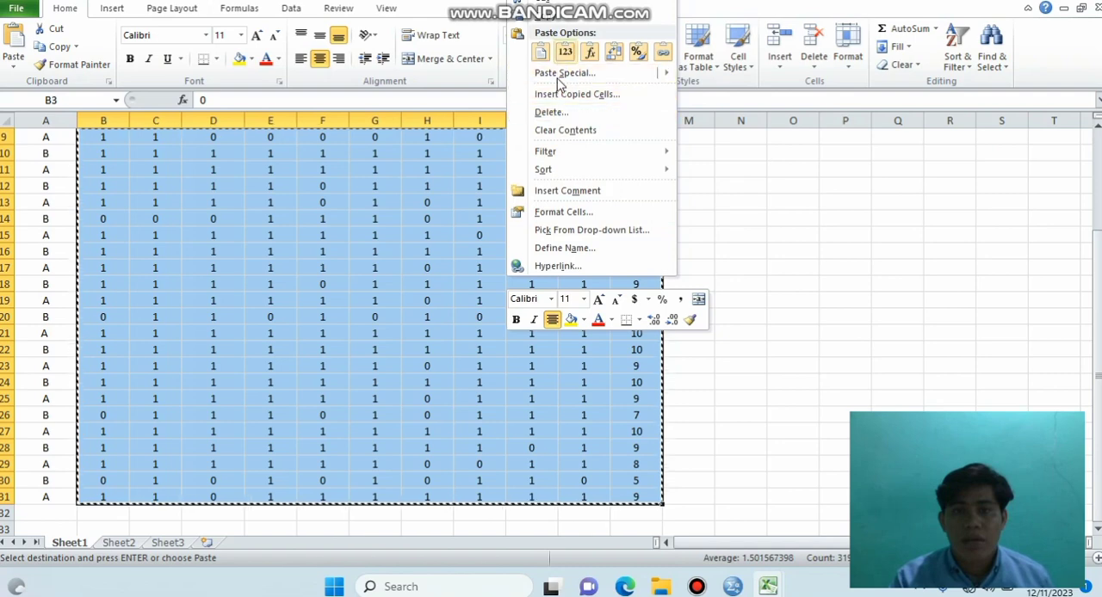
left_click(553, 17)
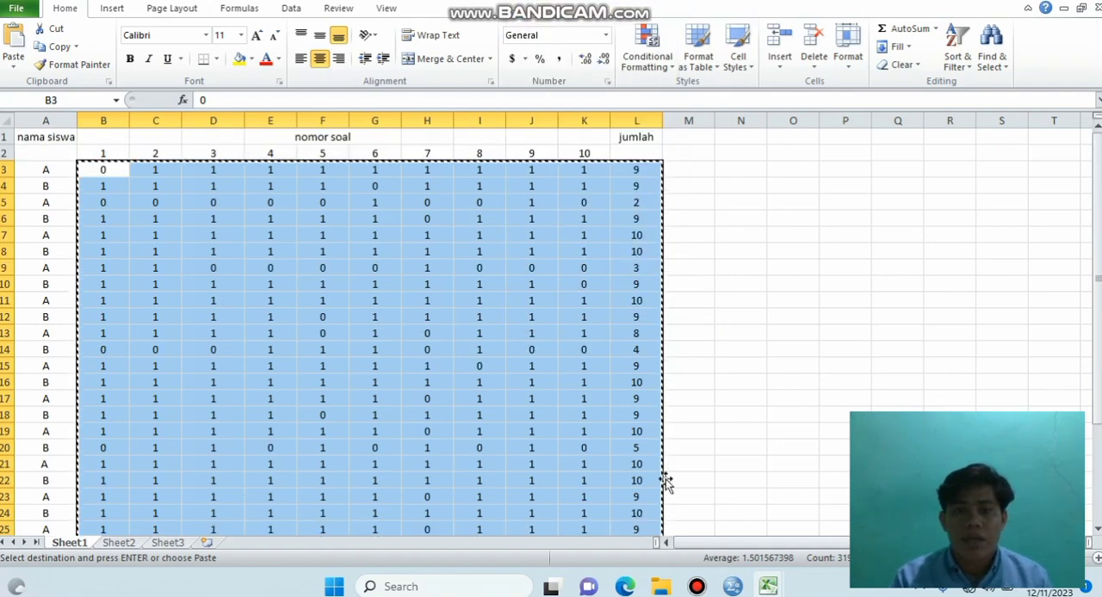
Step: Switch to SPSS and paste the copied scores into the empty data sheet starting at row 1 of the first column
mouse_move(733, 585)
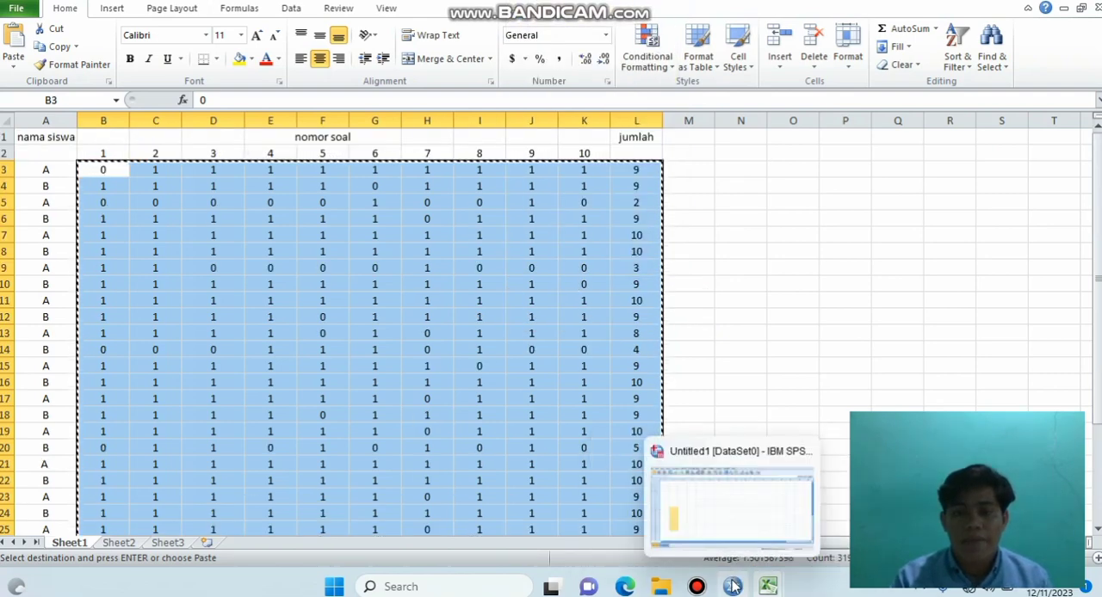
left_click(730, 521)
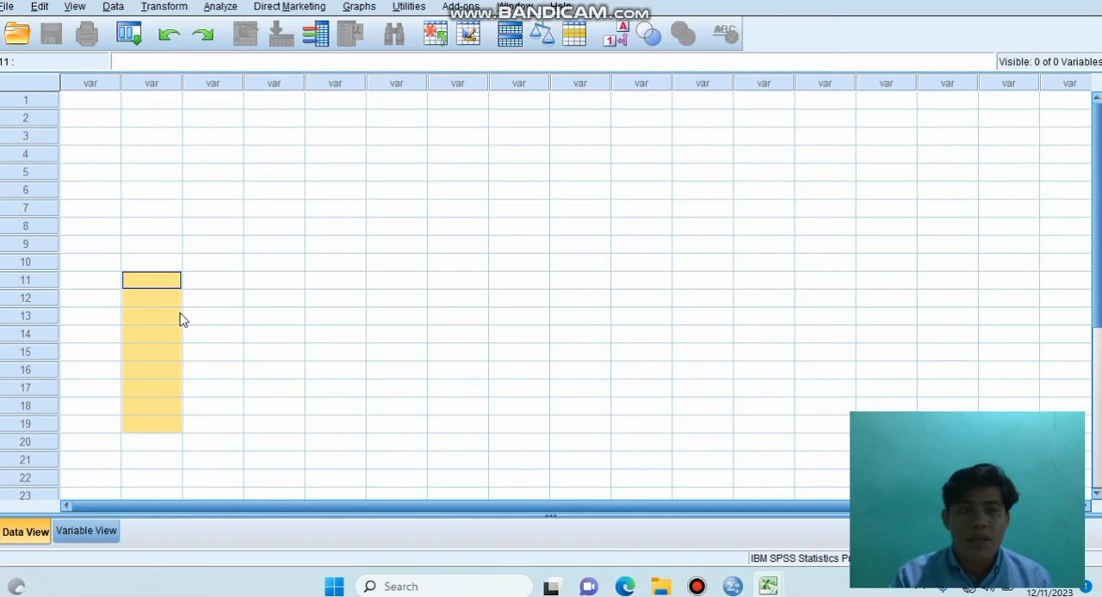
left_click(98, 100)
right_click(98, 102)
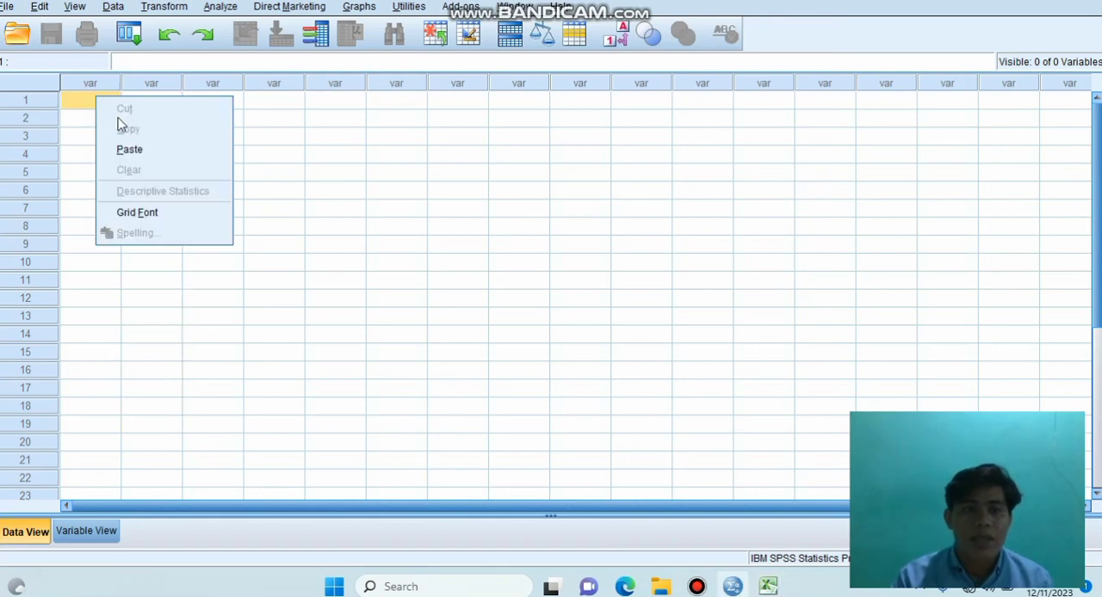
left_click(129, 148)
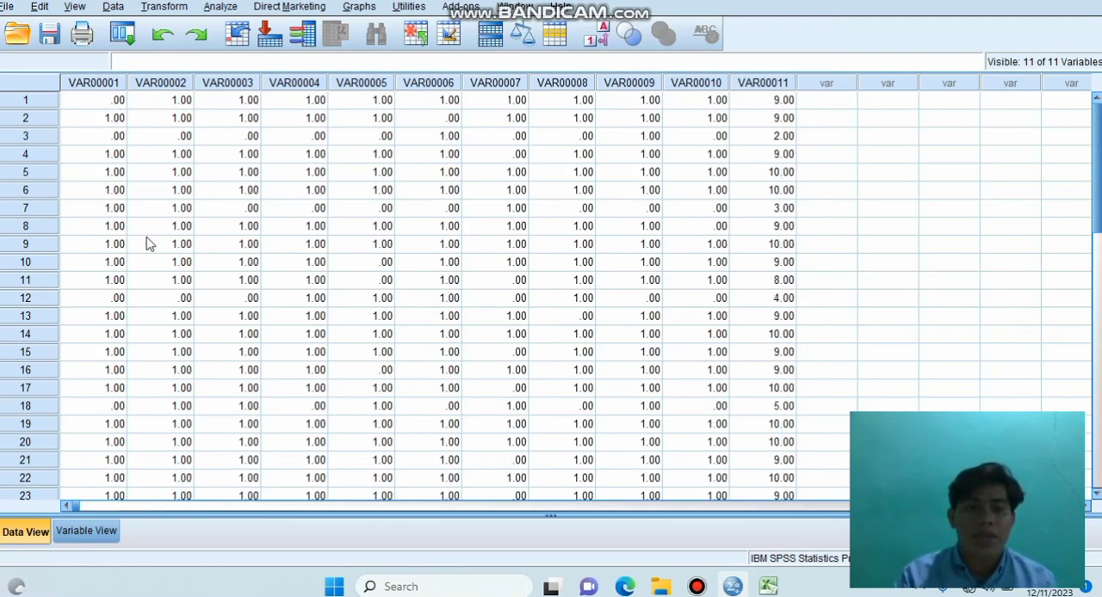
Step: Replace VAR000 with soal in all the variable names, and rename the eleventh variable skortotal
left_click(89, 532)
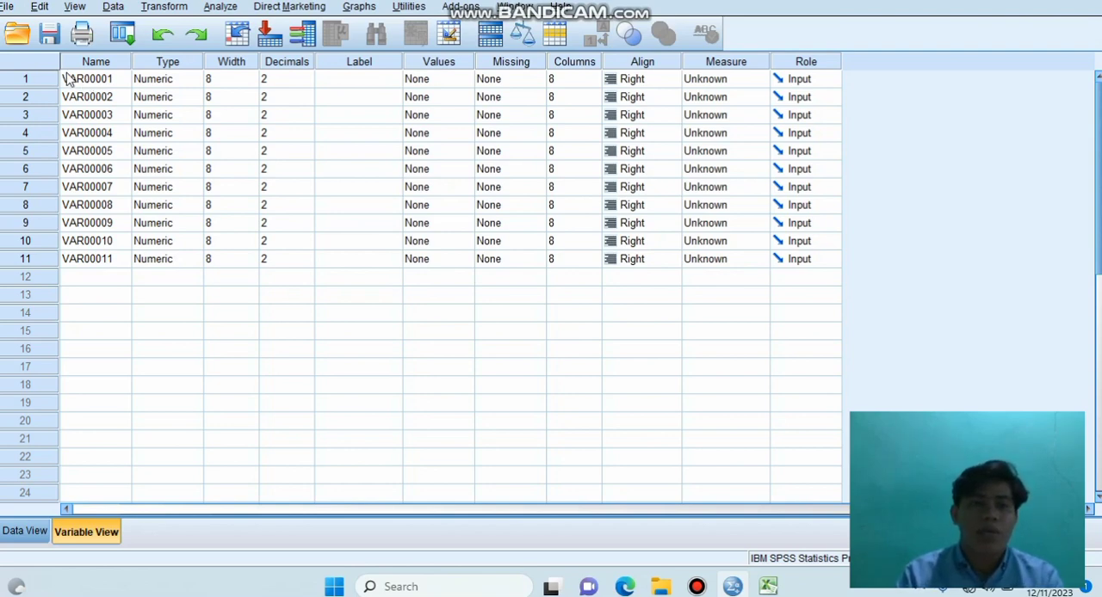
left_click_drag(69, 79, 101, 256)
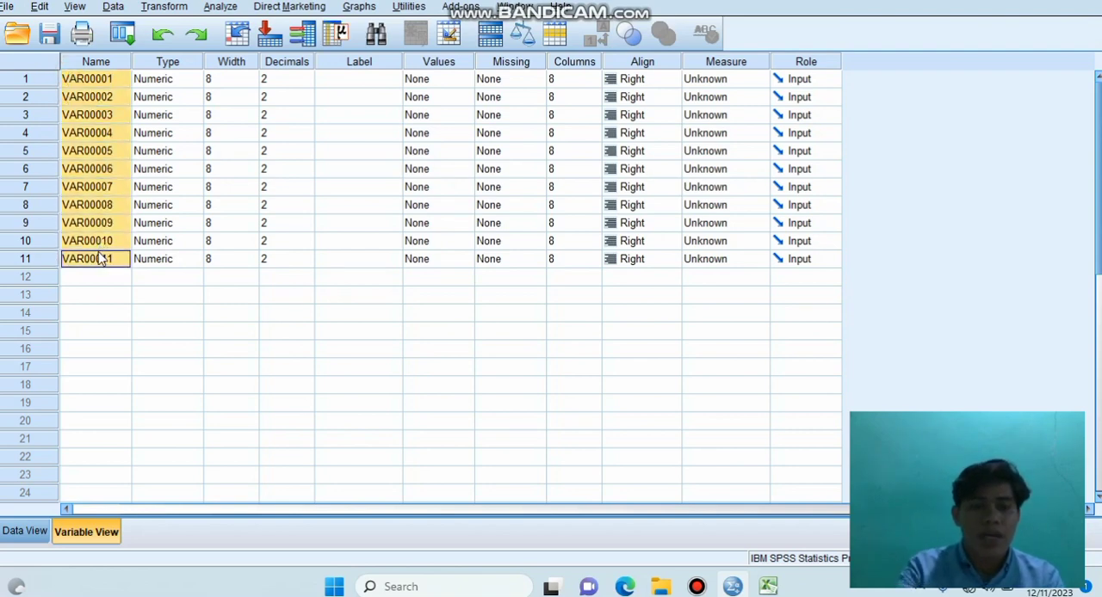
key("ctrl+f")
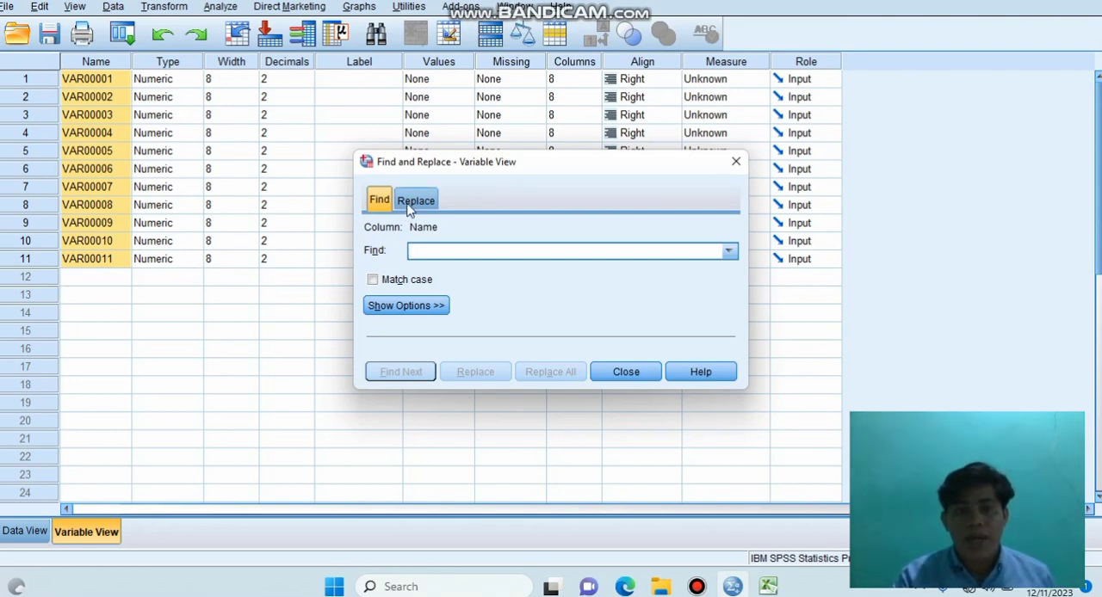
left_click(413, 203)
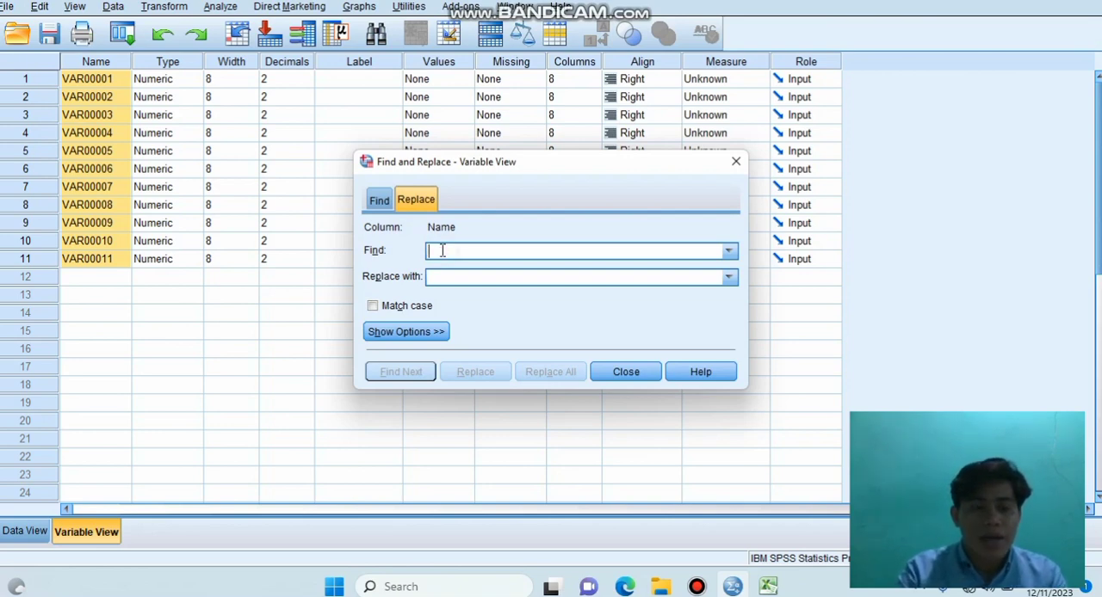
type("VAR000")
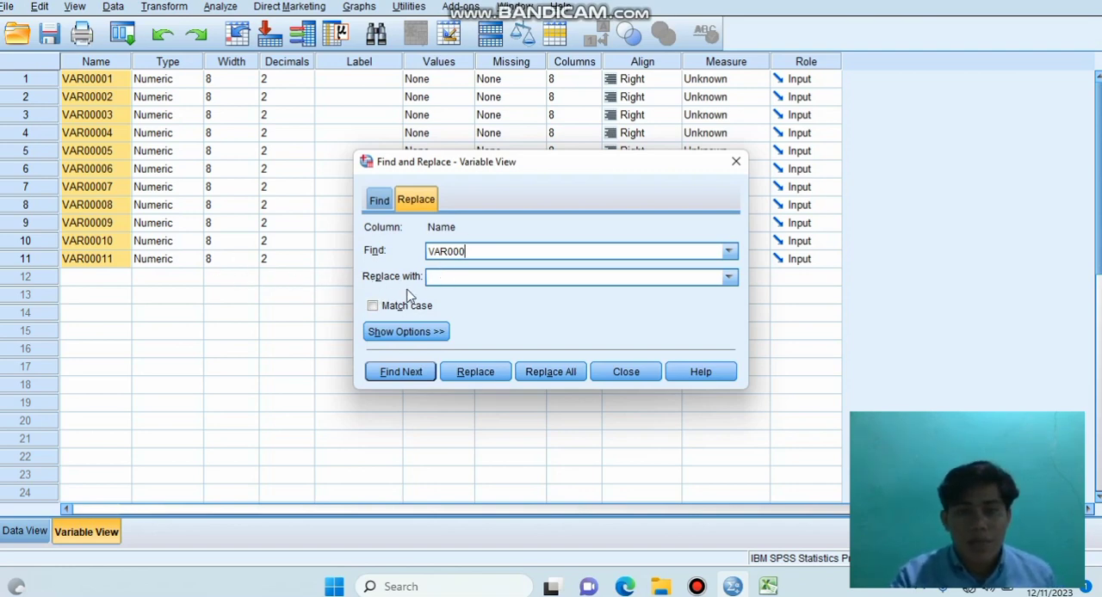
left_click(442, 278)
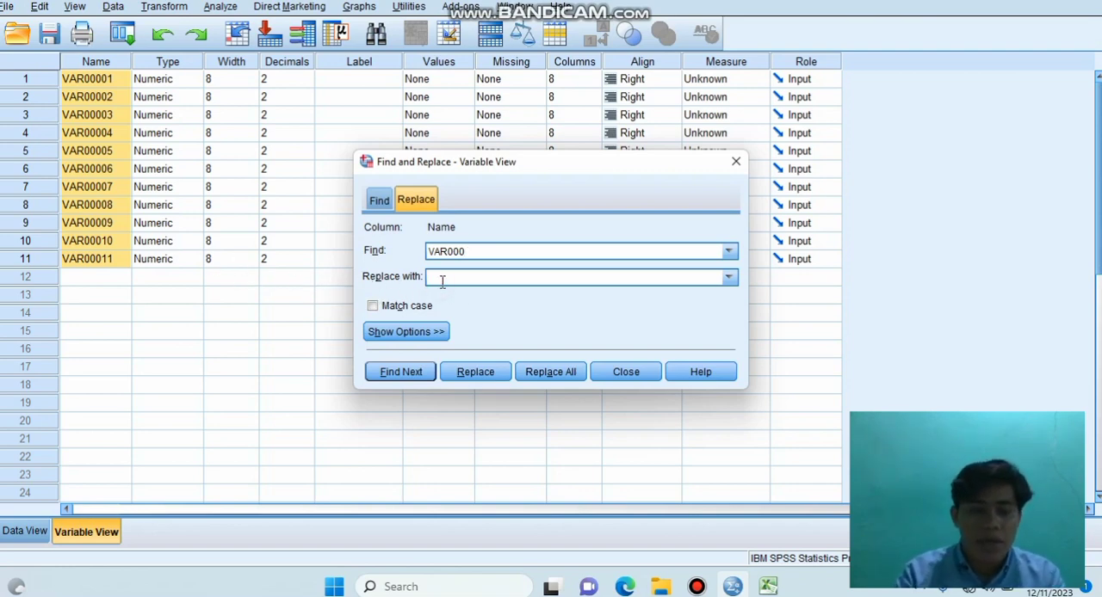
left_click(541, 374)
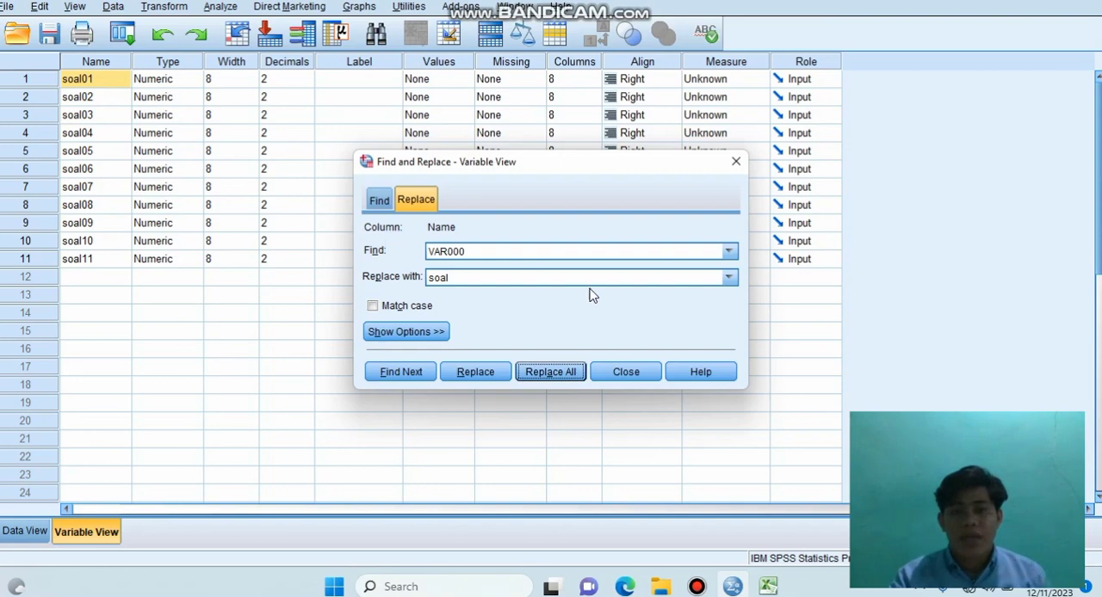
left_click(626, 375)
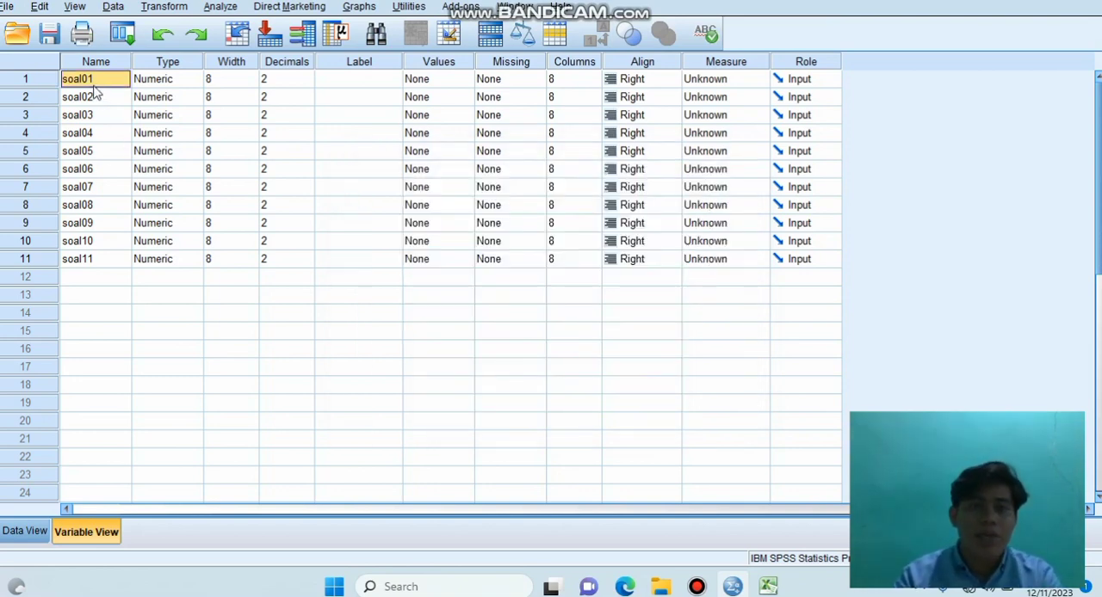
left_click(91, 262)
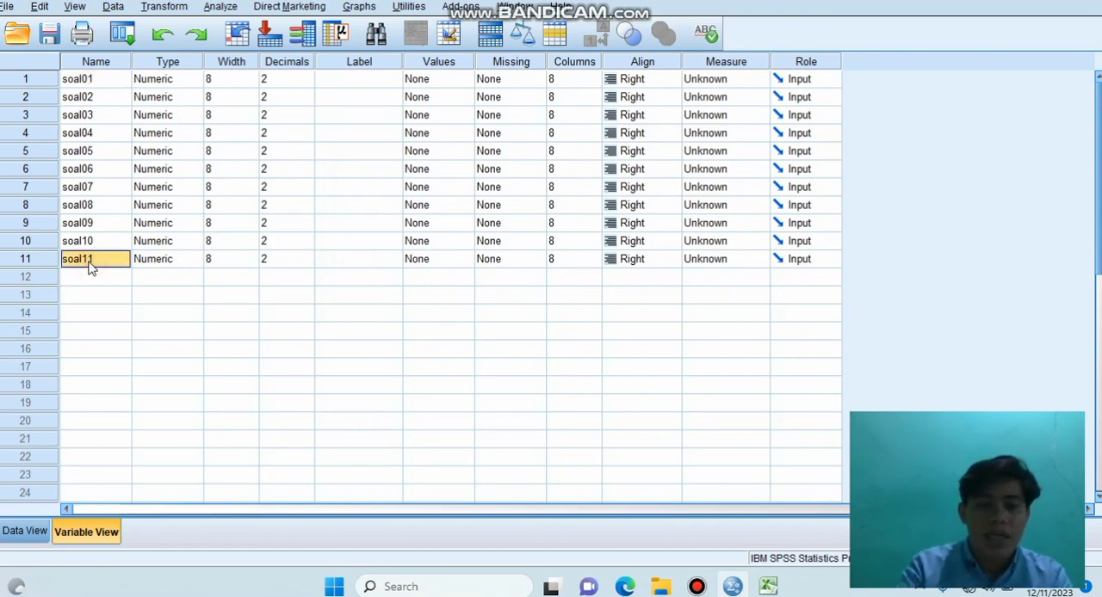
type("s")
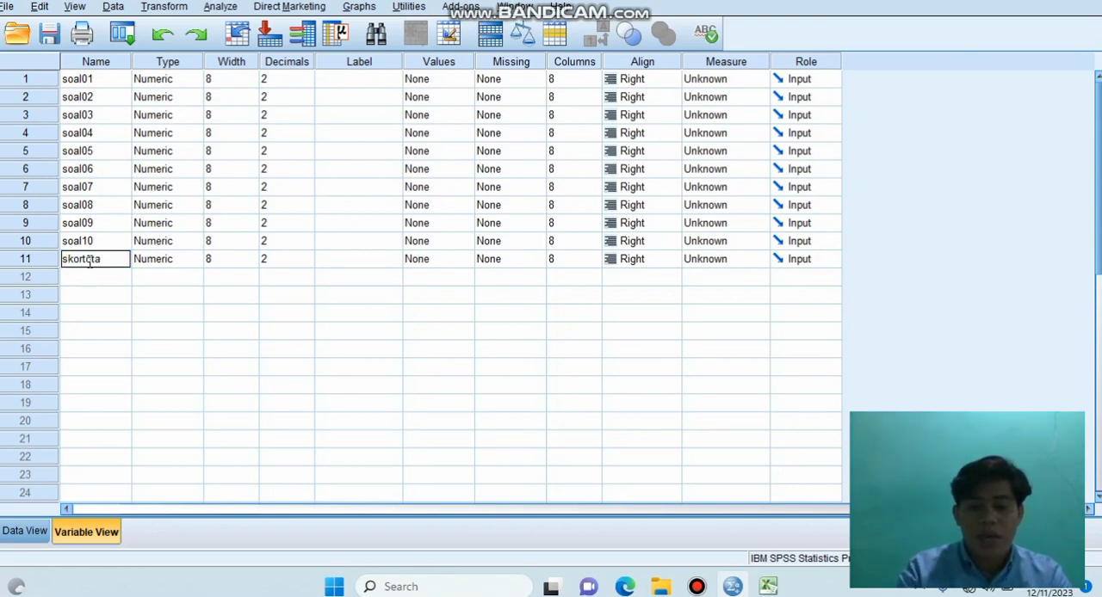
Step: Set the decimals to 0 for all variables from soal01 to soal10 and for skortotal
left_click(280, 79)
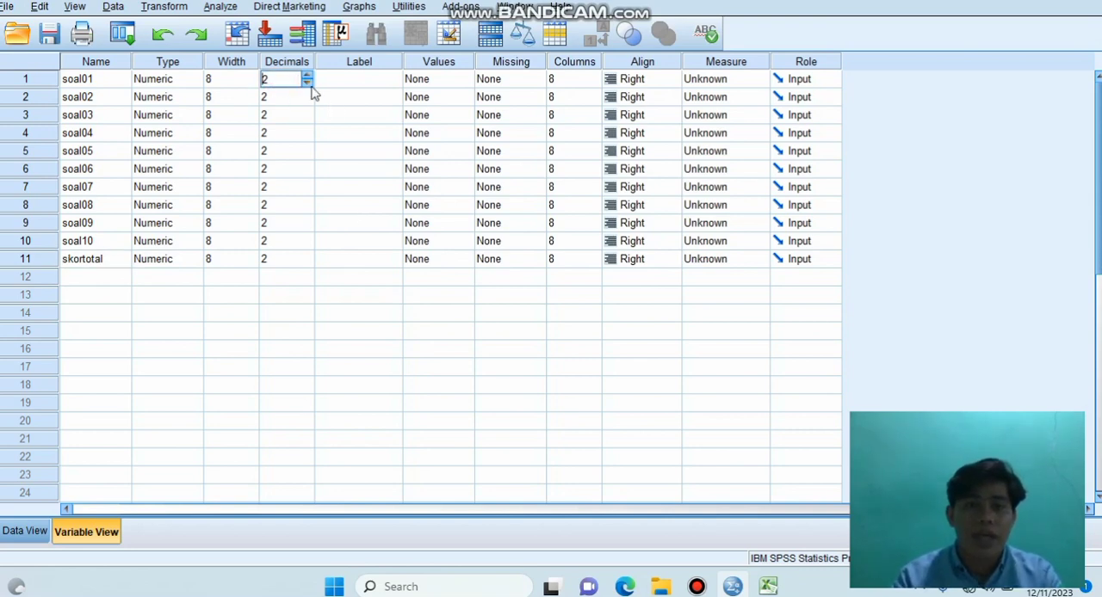
left_click(308, 83)
left_click(307, 84)
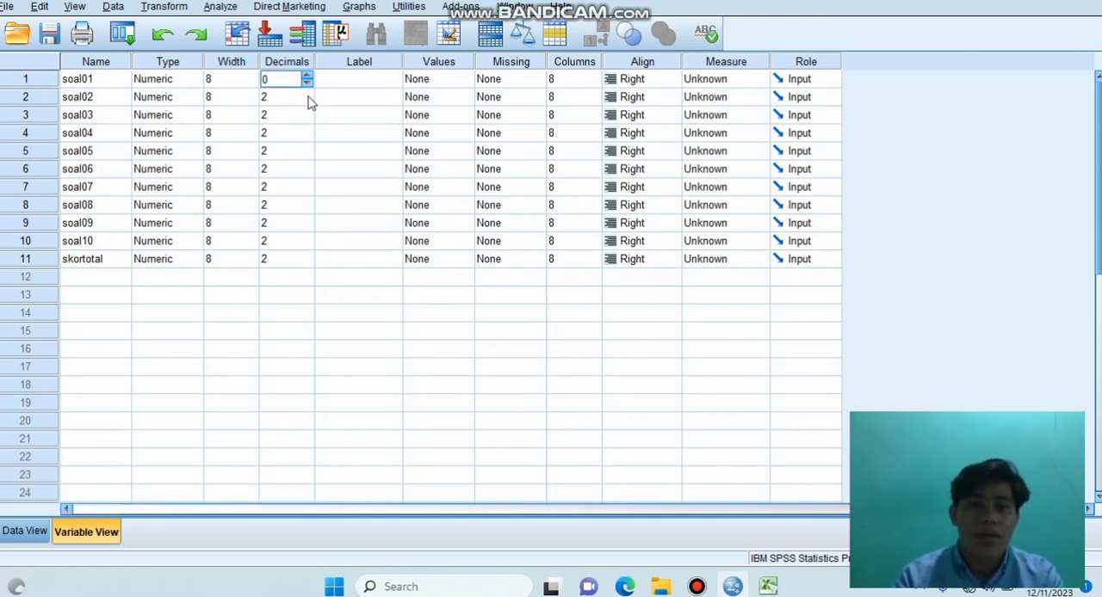
left_click(308, 99)
left_click(307, 101)
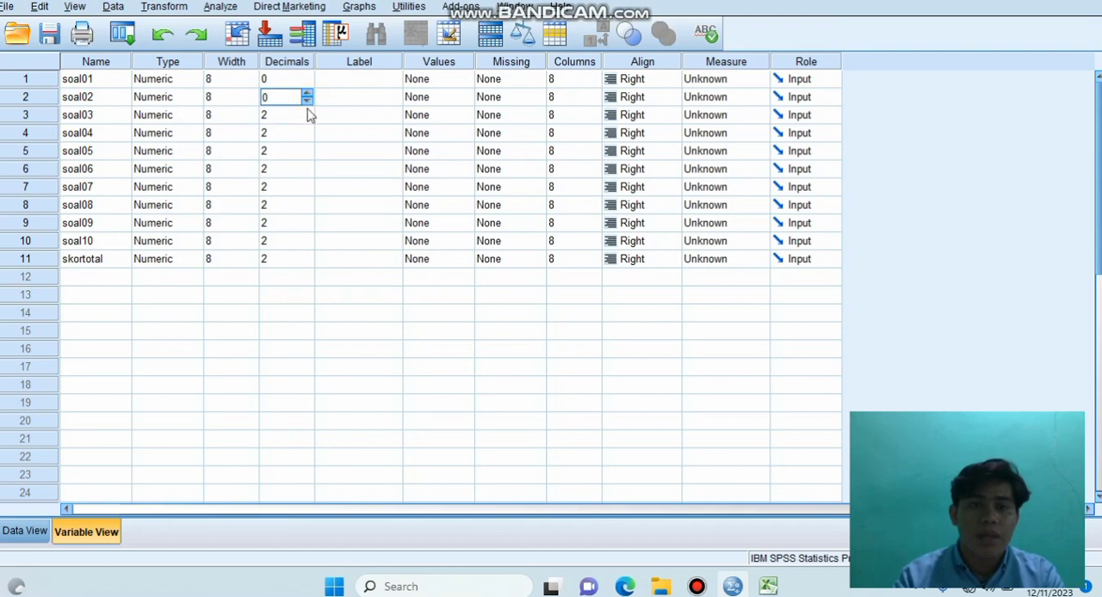
left_click(307, 114)
left_click(307, 119)
left_click(307, 119)
left_click(307, 137)
left_click(307, 140)
left_click(307, 140)
left_click(307, 156)
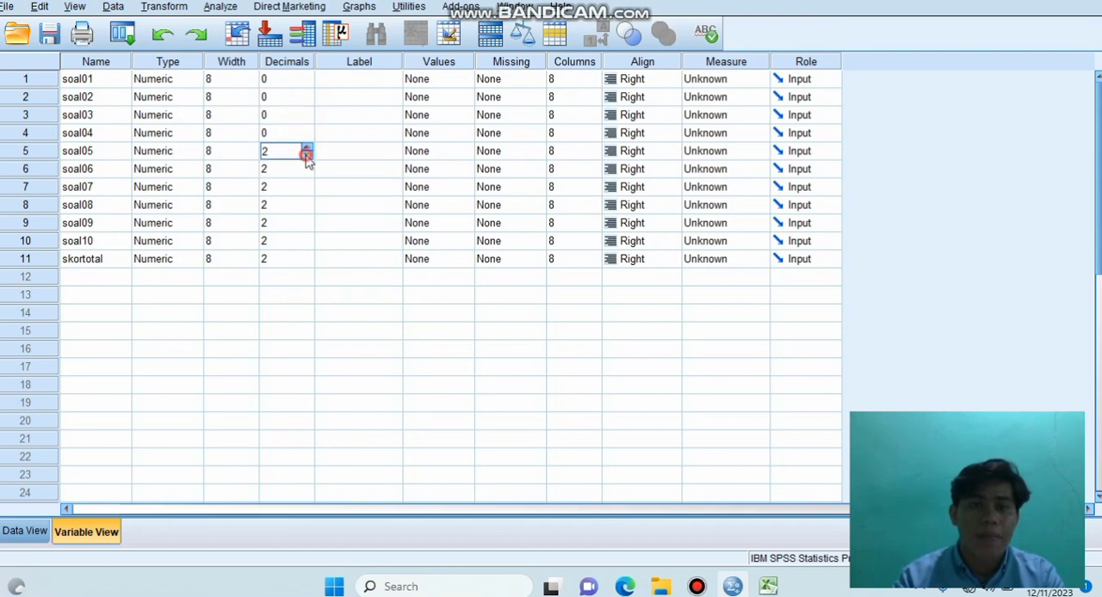
left_click(308, 159)
left_click(308, 159)
left_click(308, 169)
left_click(308, 174)
left_click(307, 174)
left_click(307, 186)
left_click(307, 191)
left_click(307, 191)
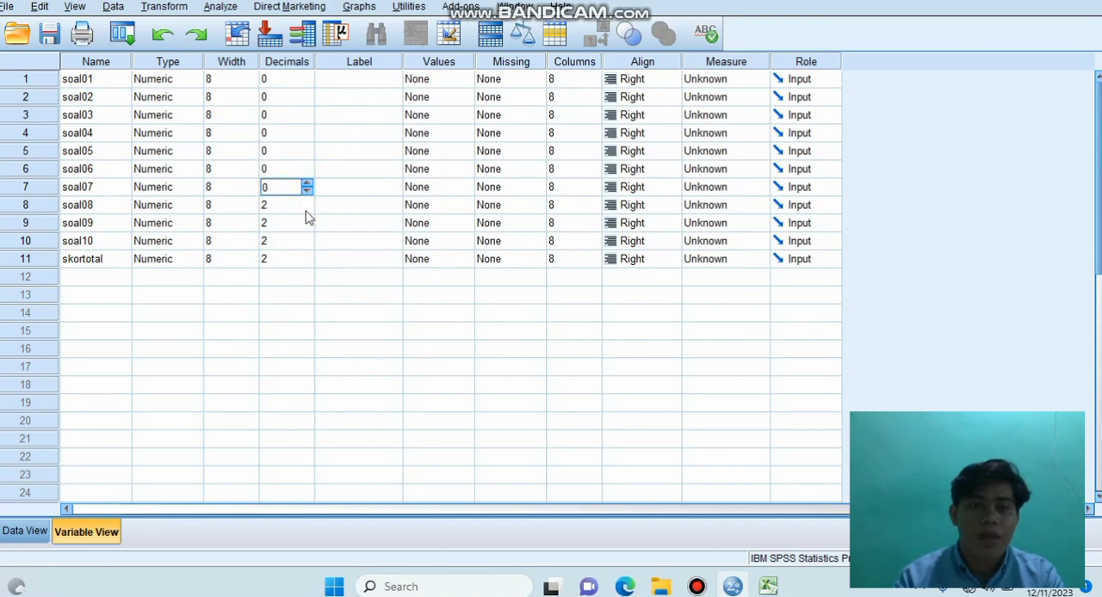
left_click(307, 205)
left_click(308, 209)
left_click(307, 209)
left_click(307, 223)
left_click(308, 227)
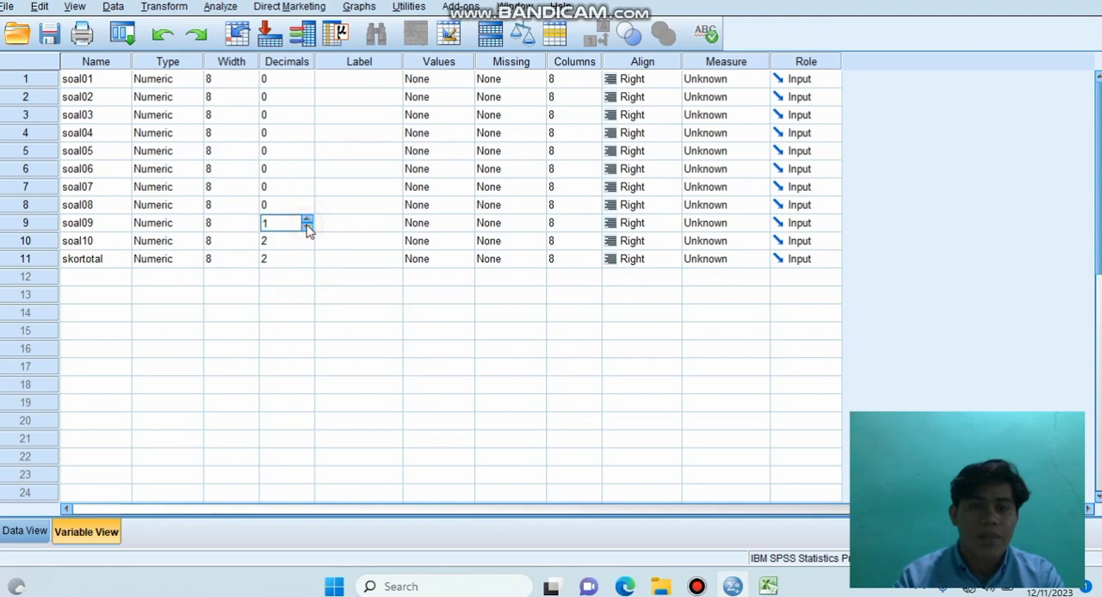
left_click(308, 227)
left_click(307, 241)
left_click(308, 245)
left_click(308, 245)
left_click(308, 262)
left_click(308, 264)
left_click(307, 263)
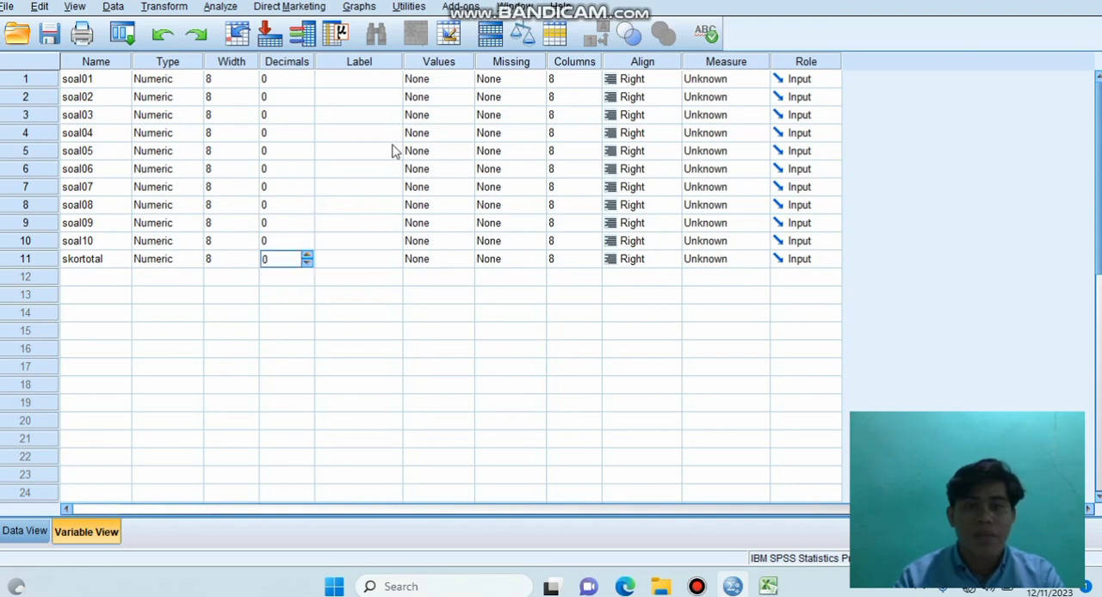
Step: Set the measurement level to Scale for all variables from soal01 to soal10 and for skortotal
left_click(716, 79)
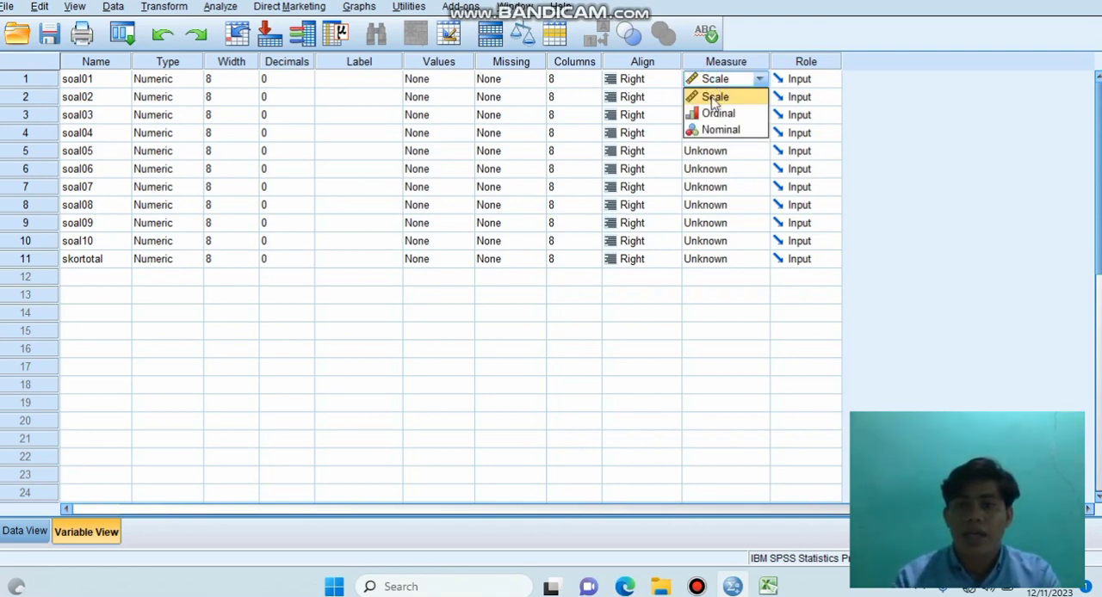
left_click(713, 98)
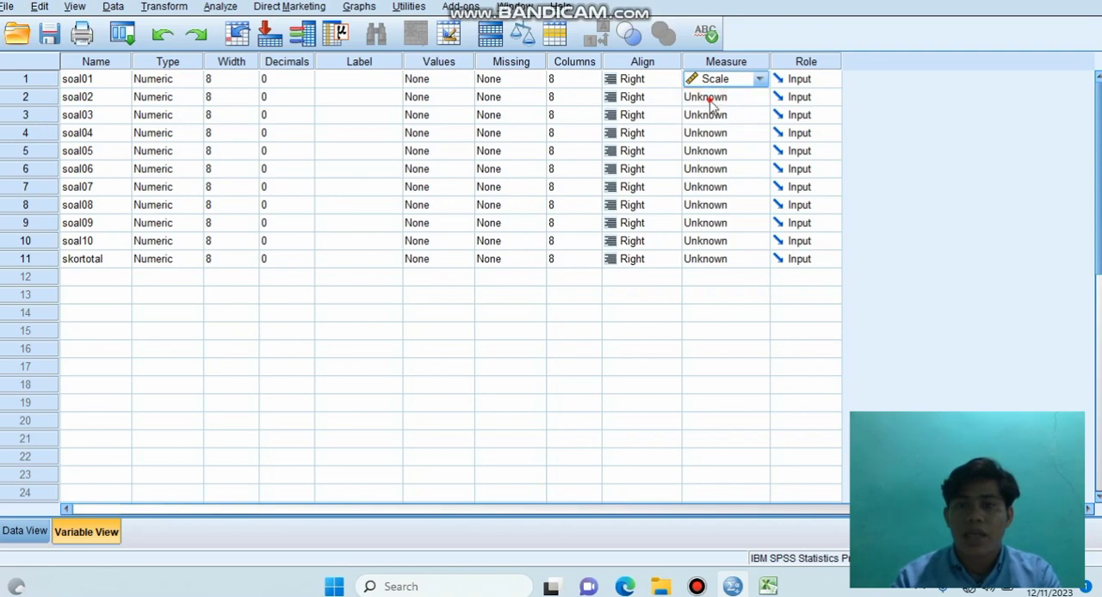
left_click(710, 100)
left_click(716, 114)
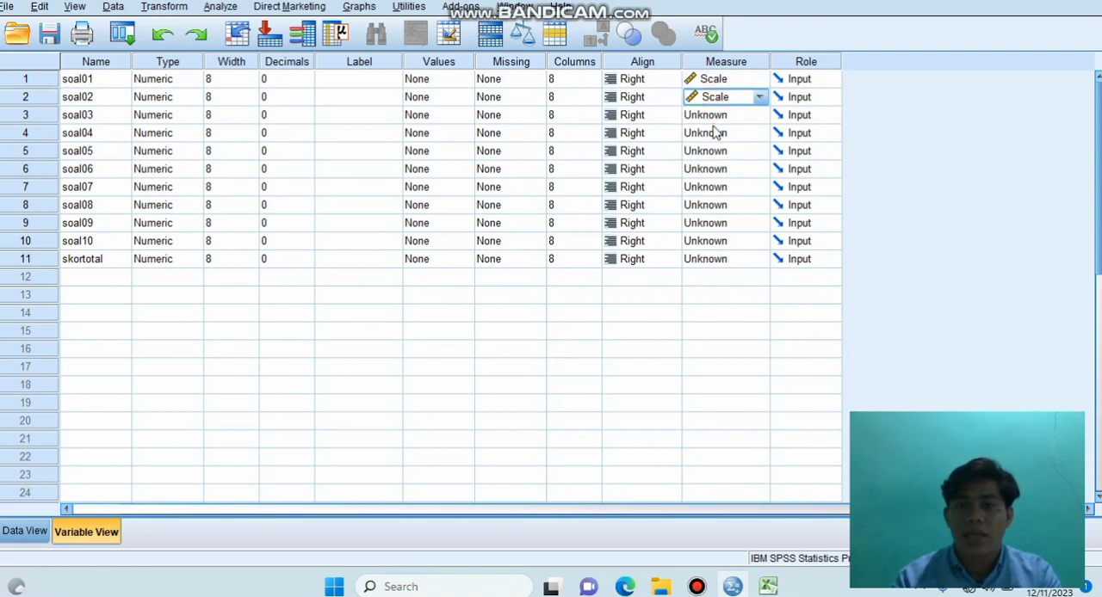
left_click(713, 131)
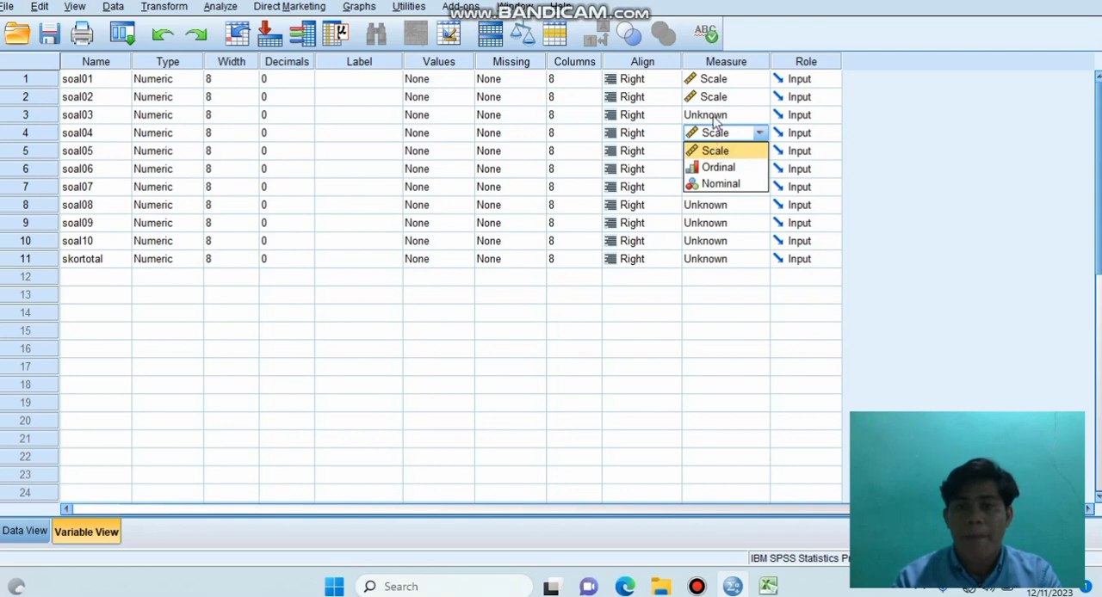
left_click(715, 114)
left_click(715, 112)
left_click(721, 132)
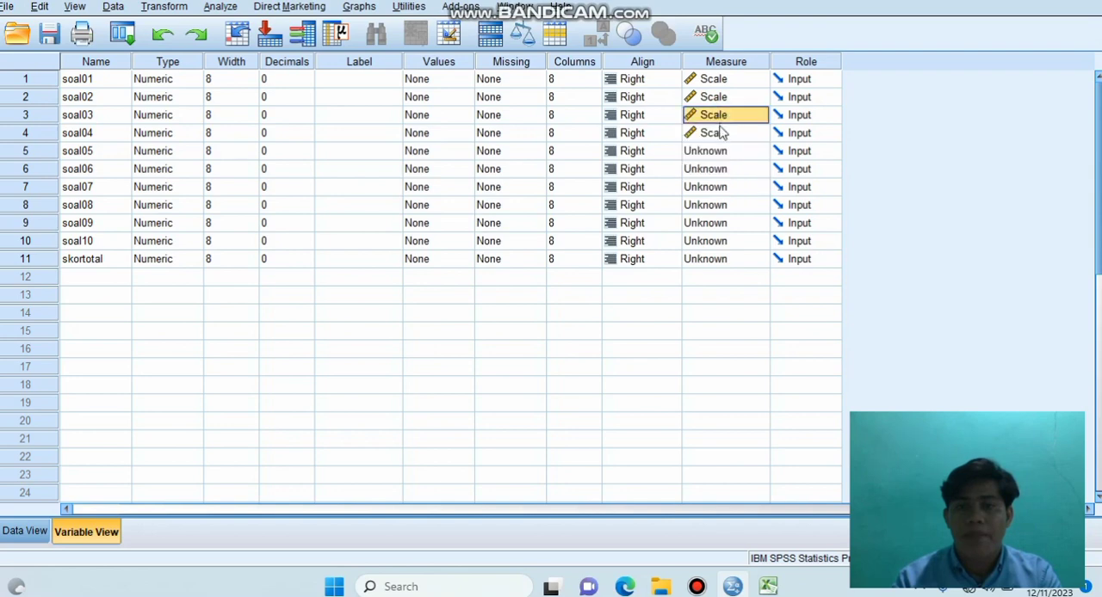
left_click(715, 152)
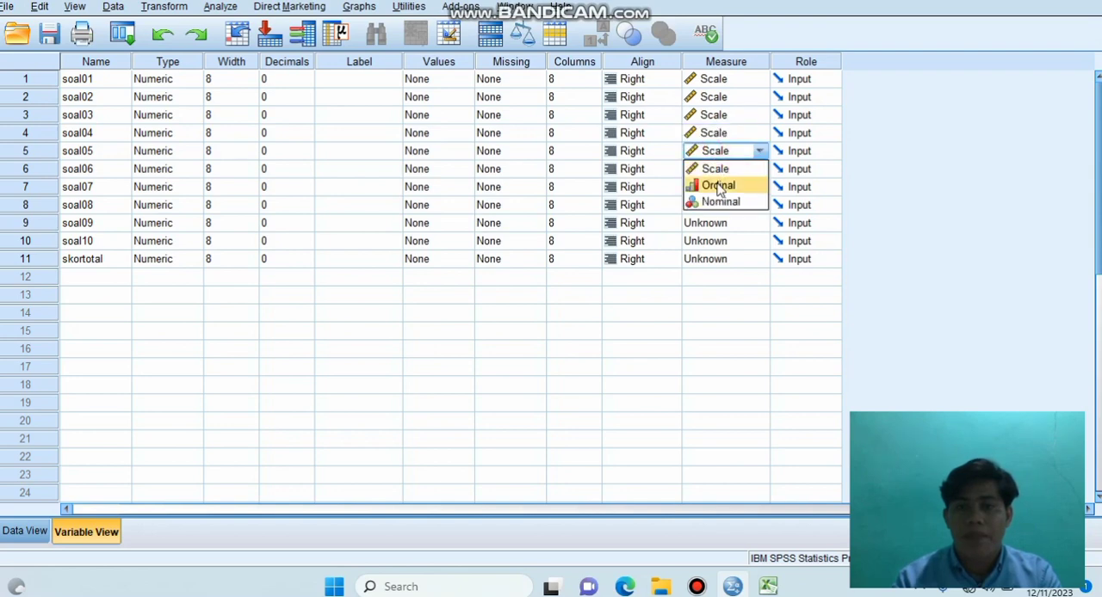
left_click(719, 186)
left_click(718, 186)
left_click(716, 170)
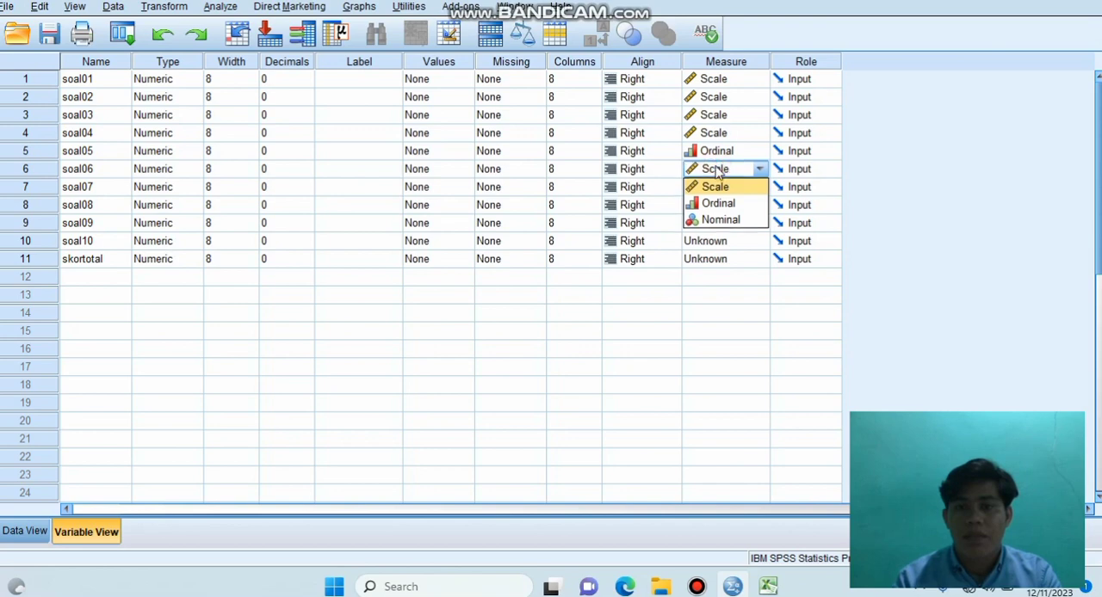
left_click(718, 152)
left_click(720, 169)
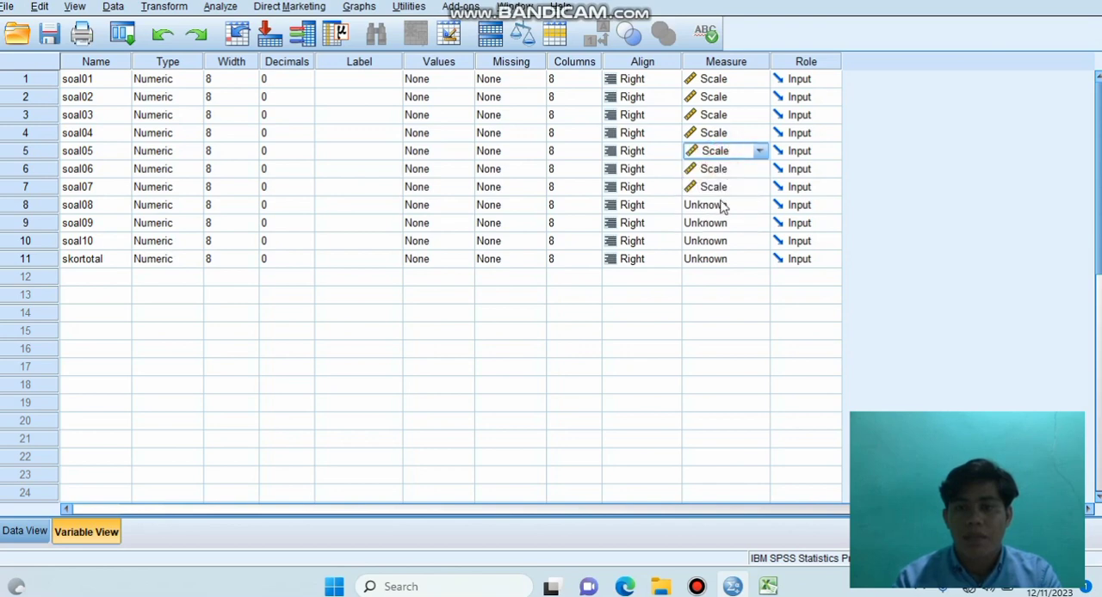
left_click(717, 222)
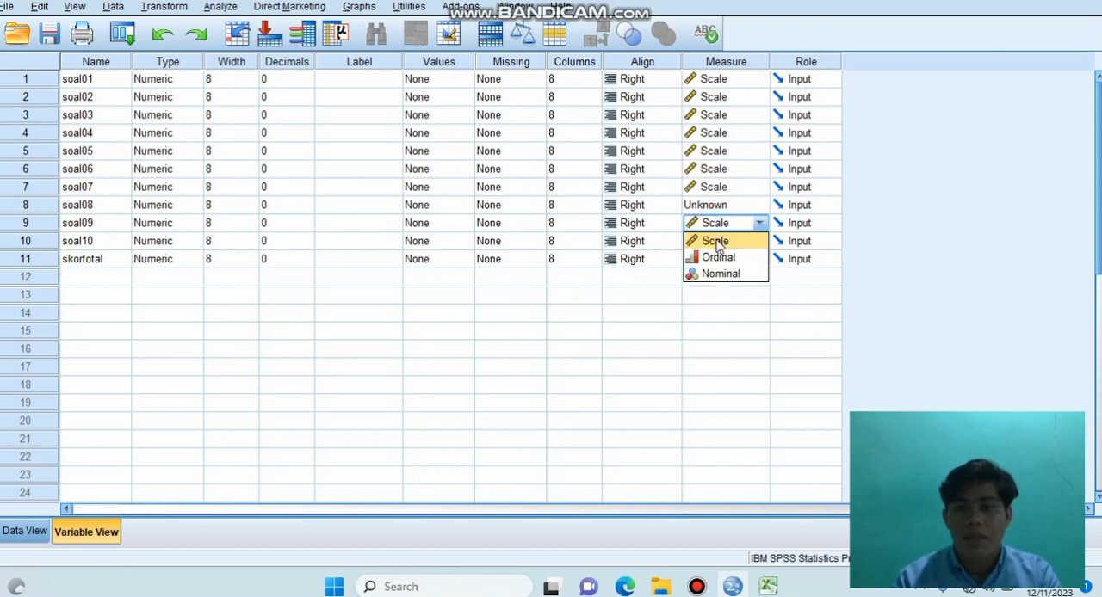
left_click(717, 240)
left_click(719, 207)
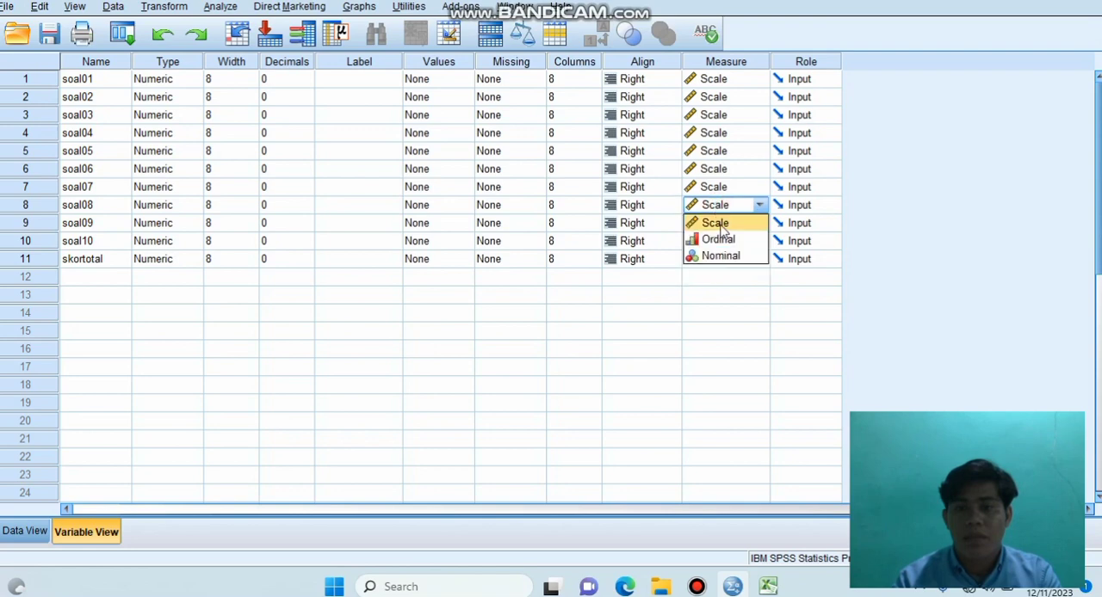
left_click(720, 222)
left_click(717, 242)
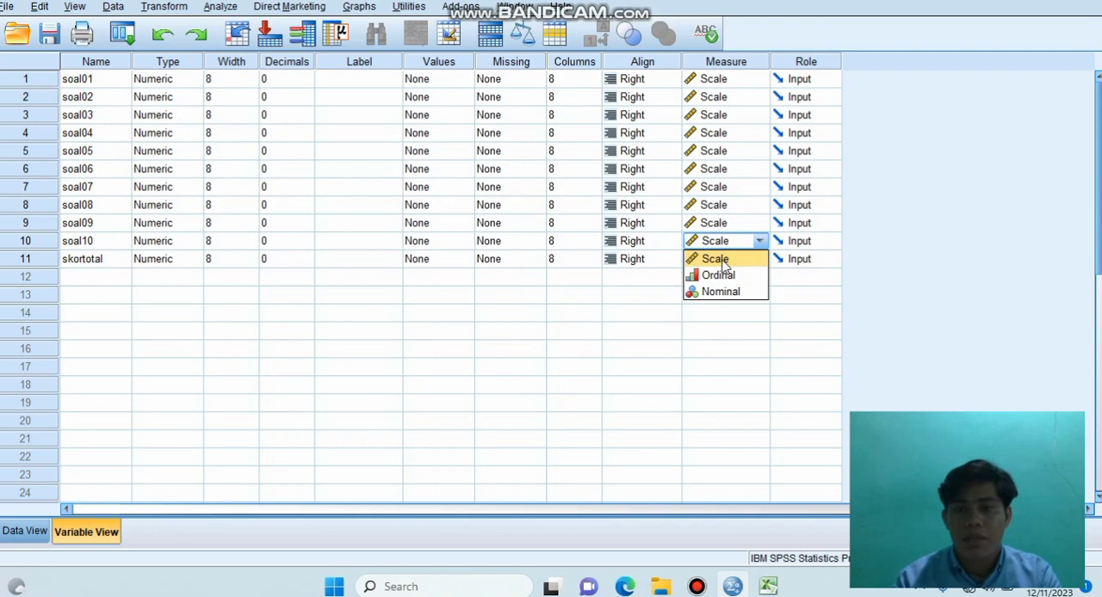
left_click(723, 261)
left_click(723, 263)
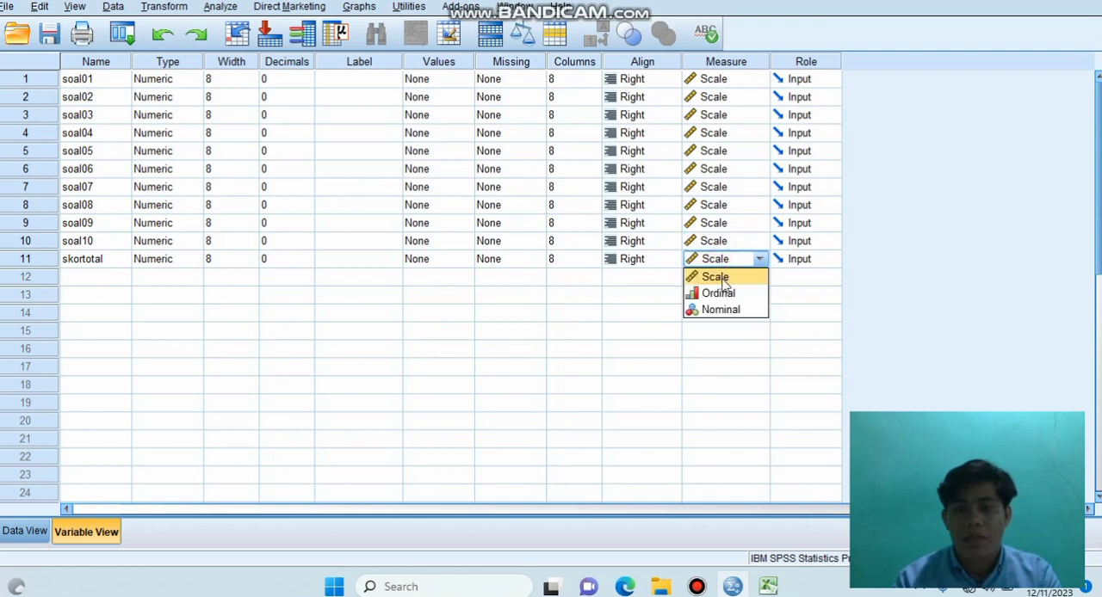
left_click(720, 277)
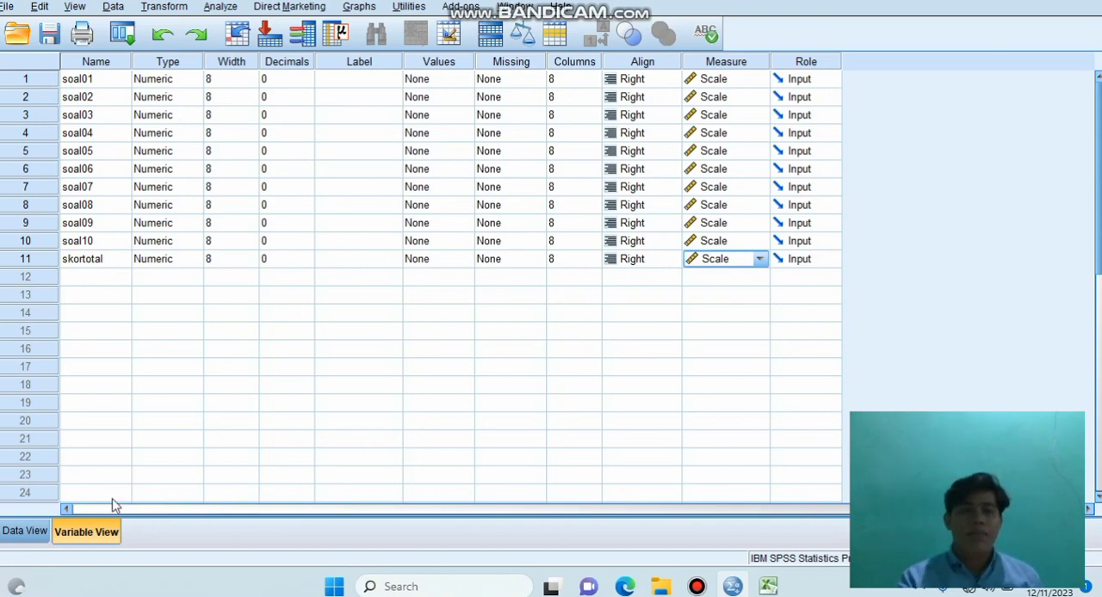
Step: Run a bivariate Pearson correlation with two-tailed significance on all variables from soal01 to soal10 and skortotal
left_click(36, 532)
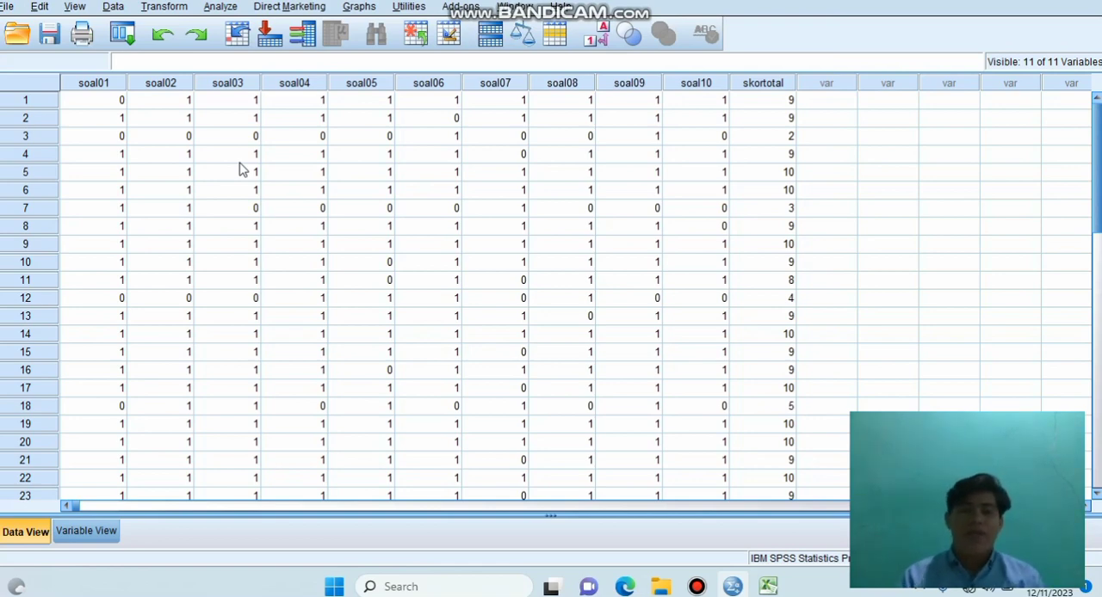
left_click(222, 8)
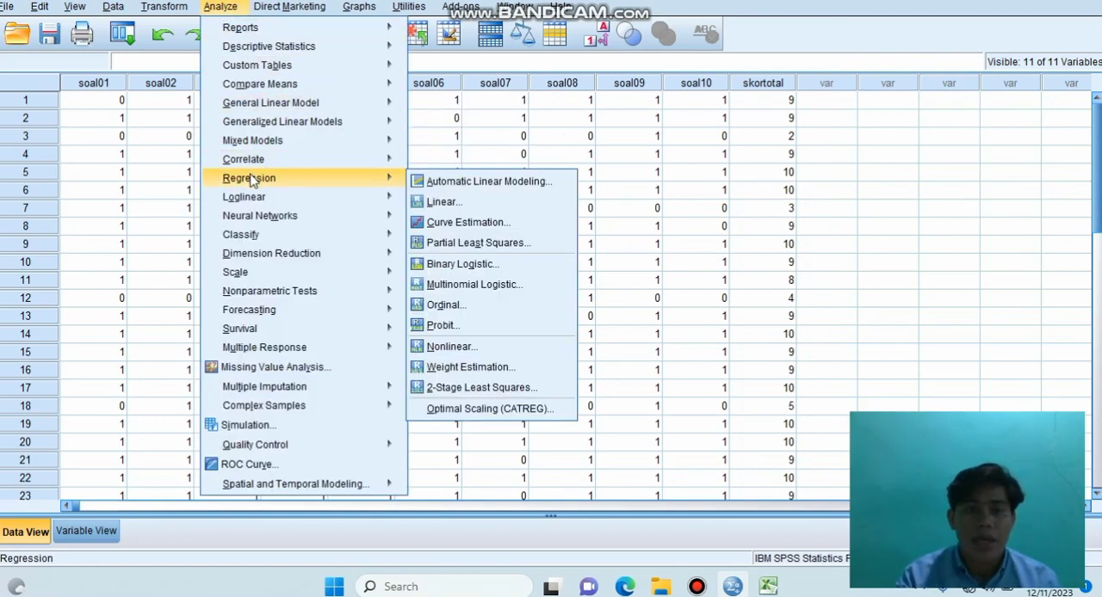
mouse_move(261, 163)
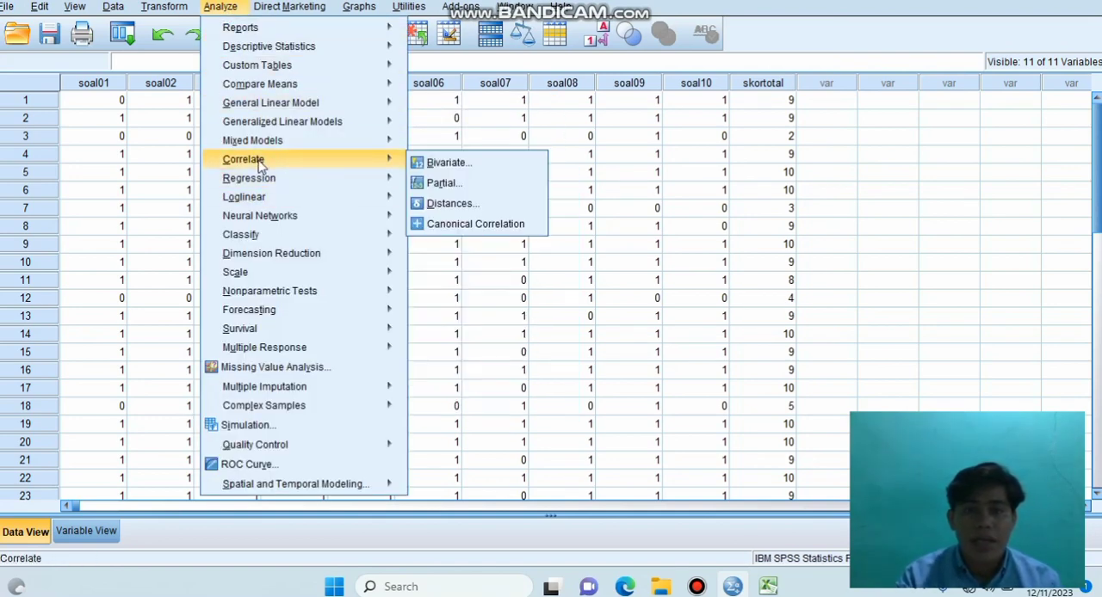
left_click(454, 162)
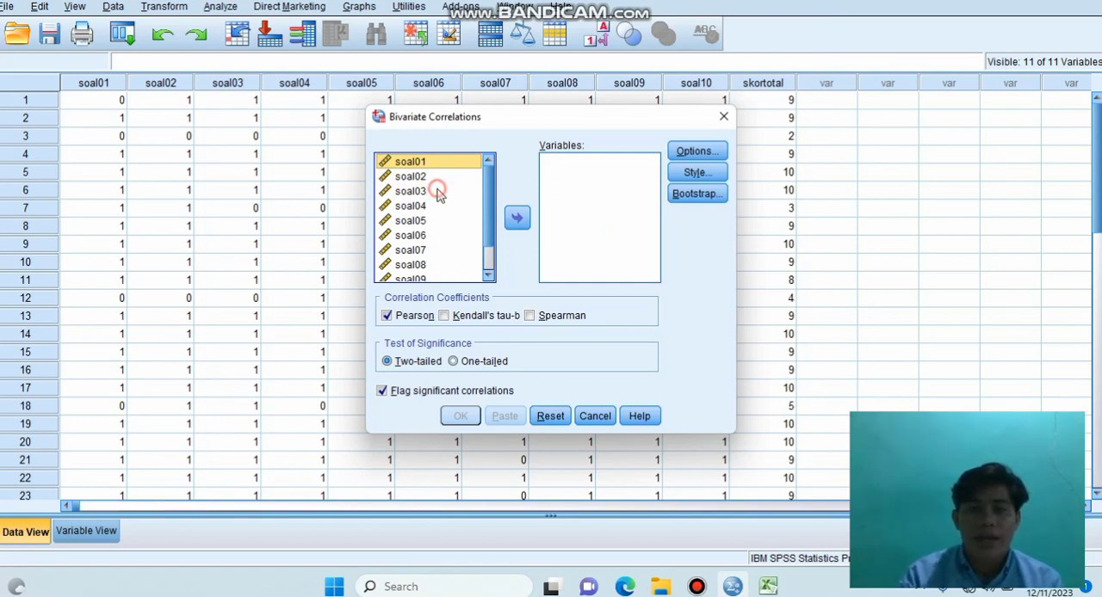
left_click(434, 191)
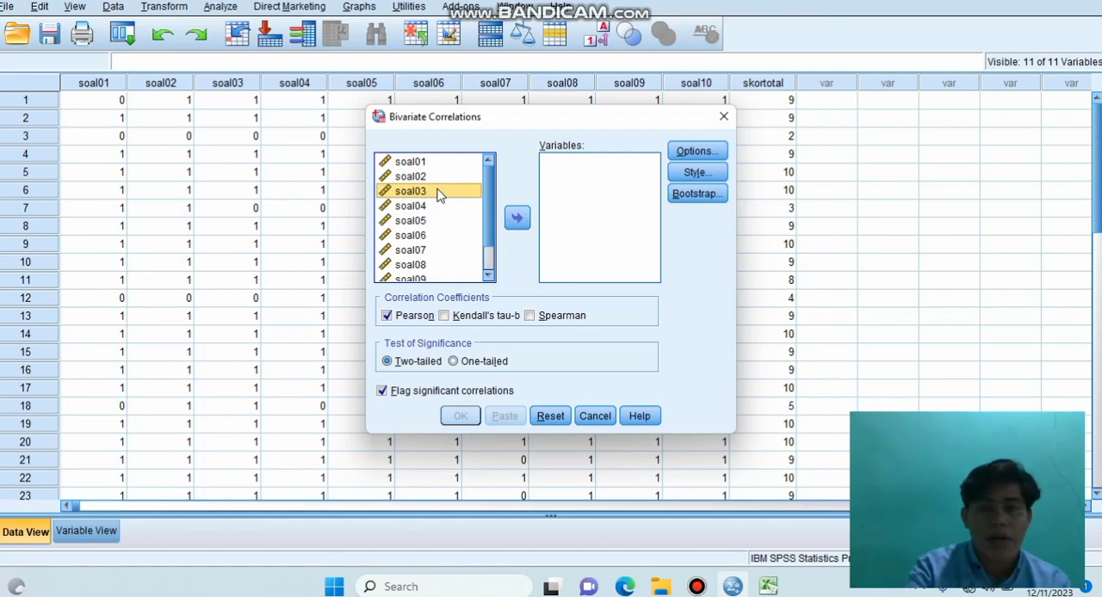
key("ctrl+a")
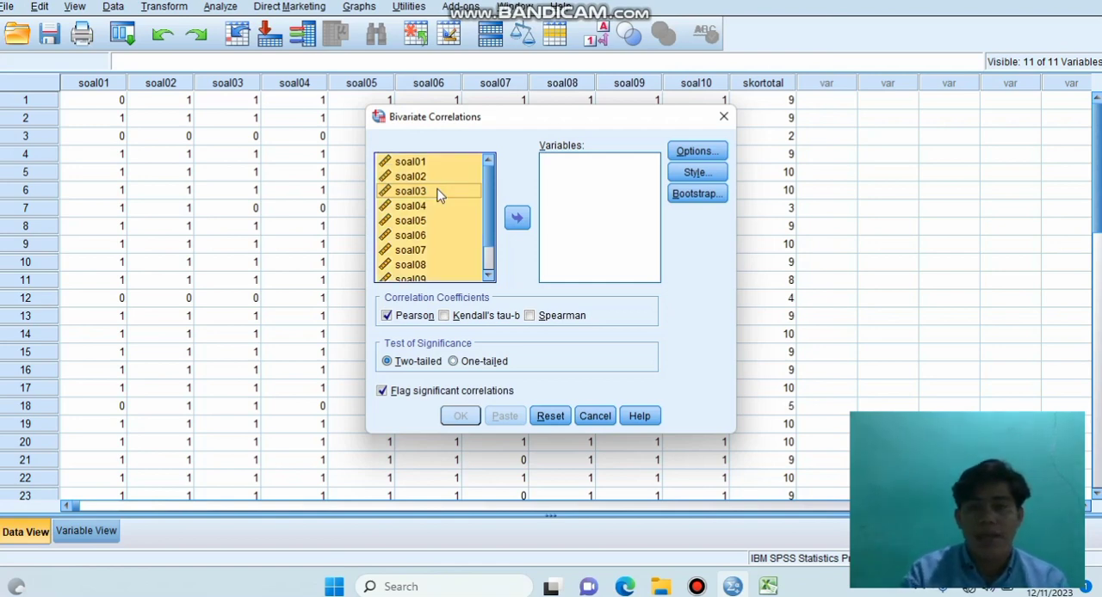
left_click(519, 219)
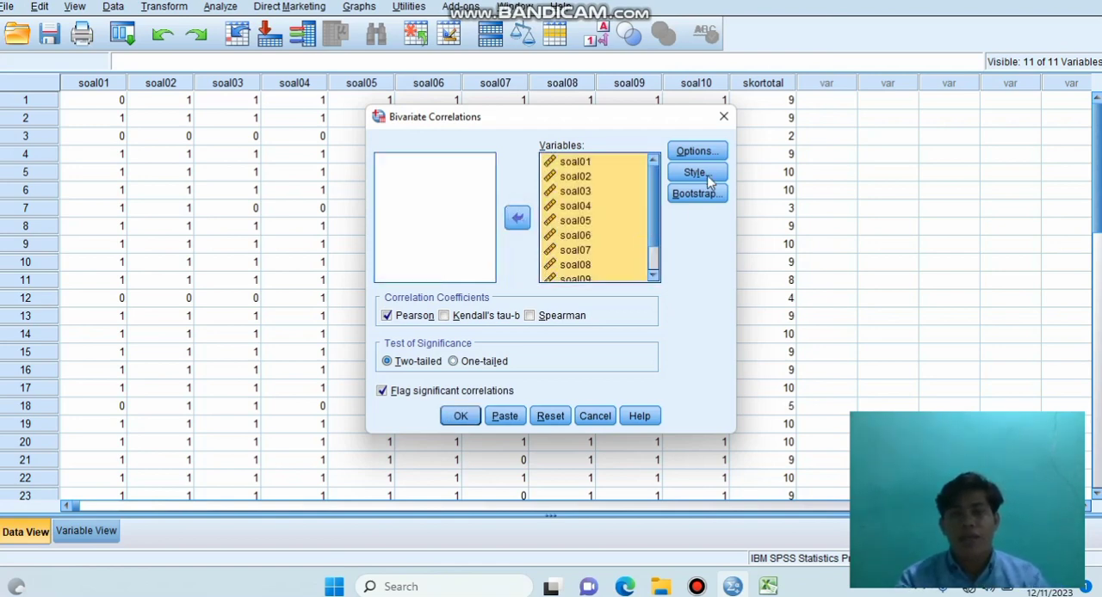
left_click(466, 419)
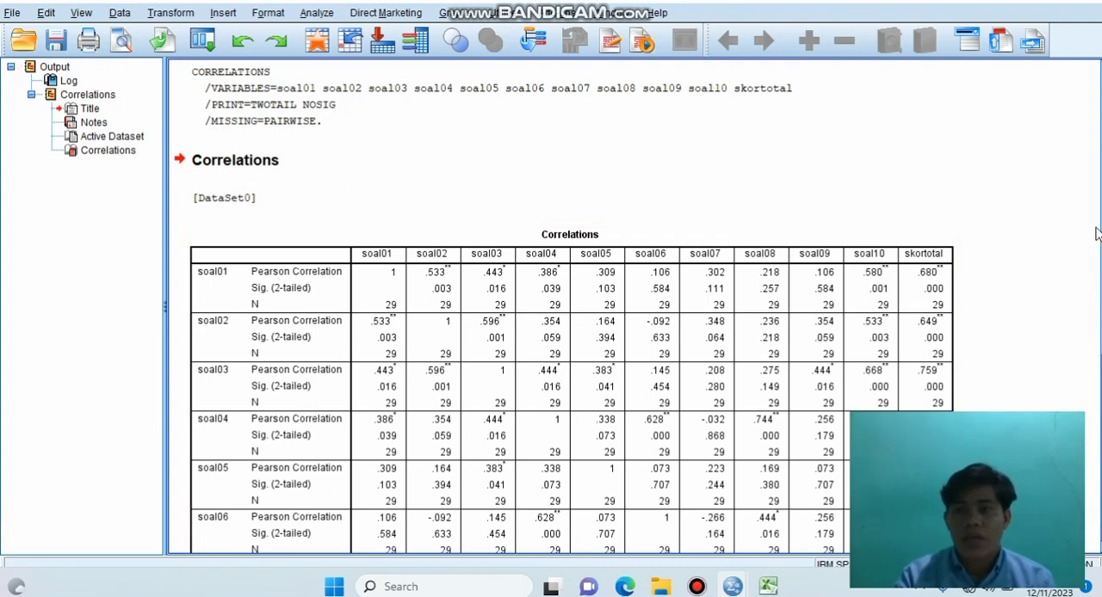
Step: Examine the Correlations table, comparing each item's Pearson correlation and significance against skortotal and reading the significance footnotes
scroll(1098, 274, "down", 4)
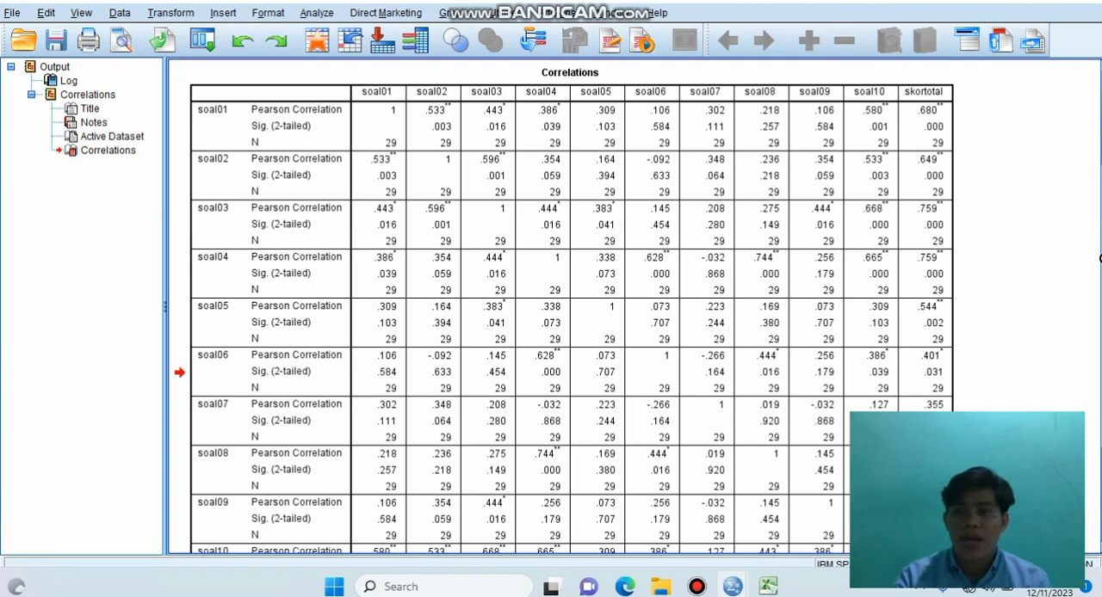
scroll(1098, 246, "down", 2)
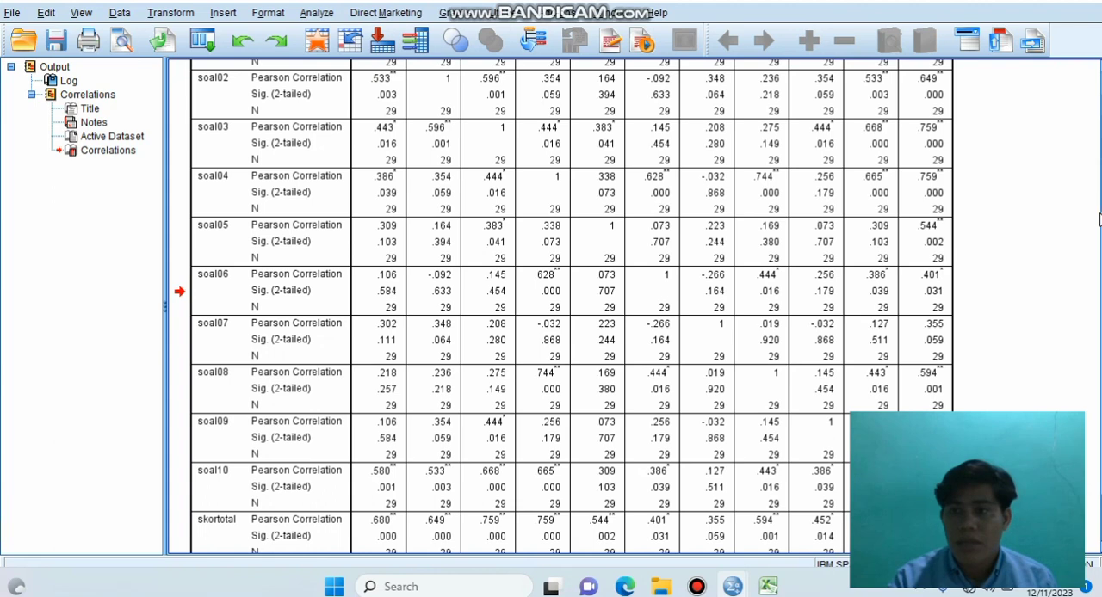
scroll(560, 306, "down", 1)
scroll(560, 306, "down", 3)
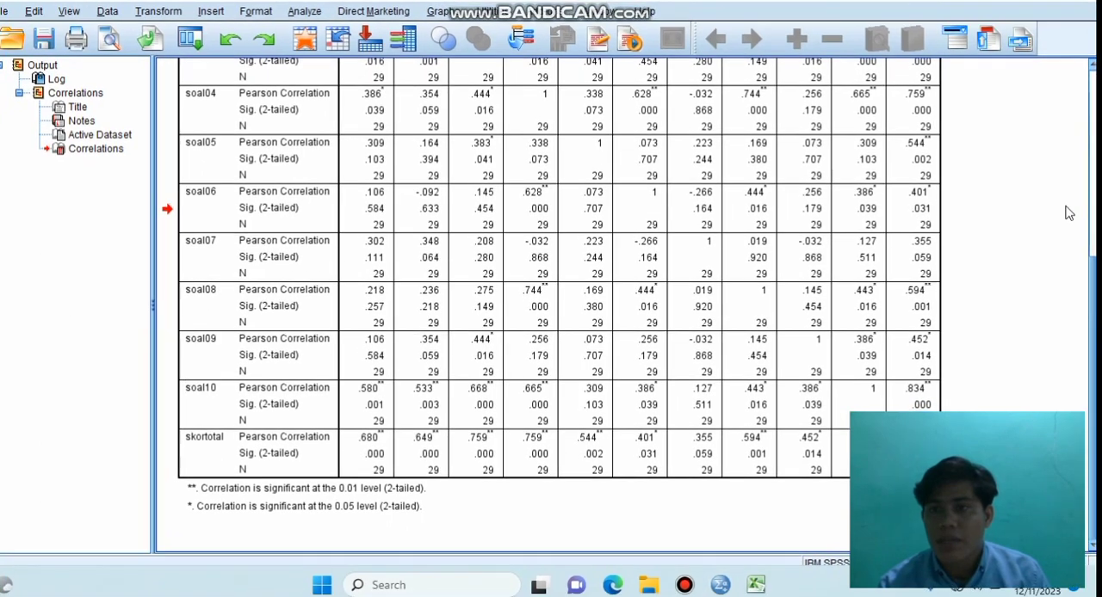
scroll(1078, 149, "up", 5)
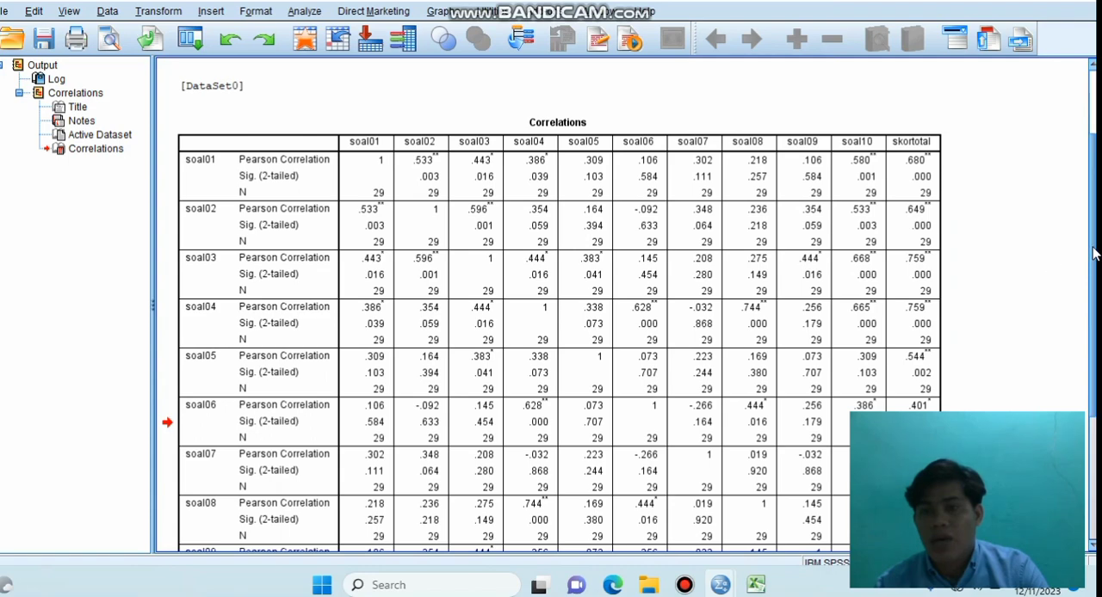
left_click_drag(1093, 252, 1093, 317)
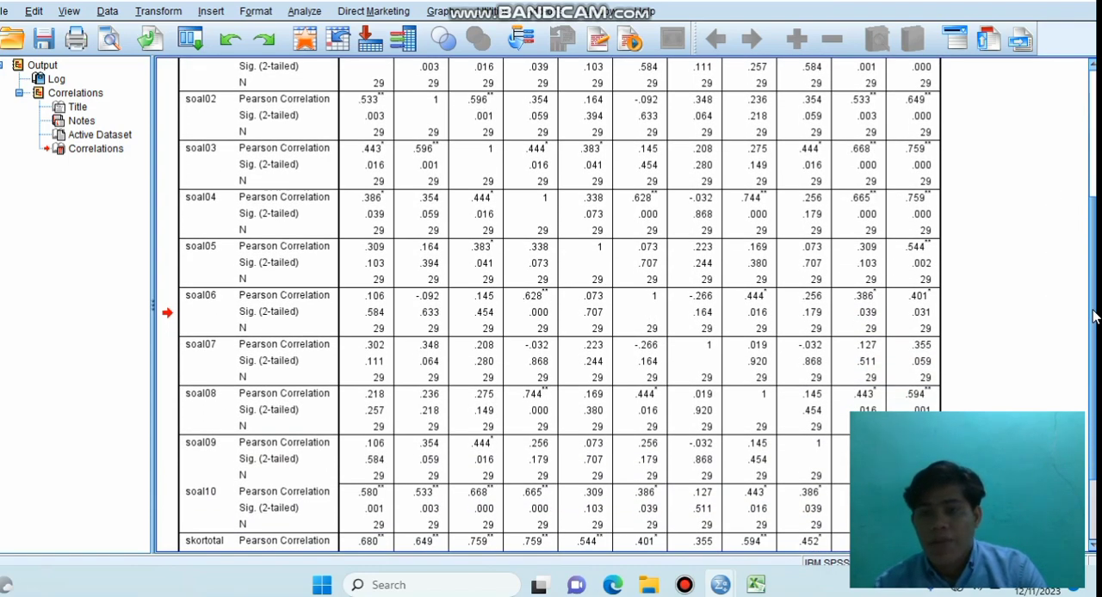
scroll(1093, 317, "down", 1)
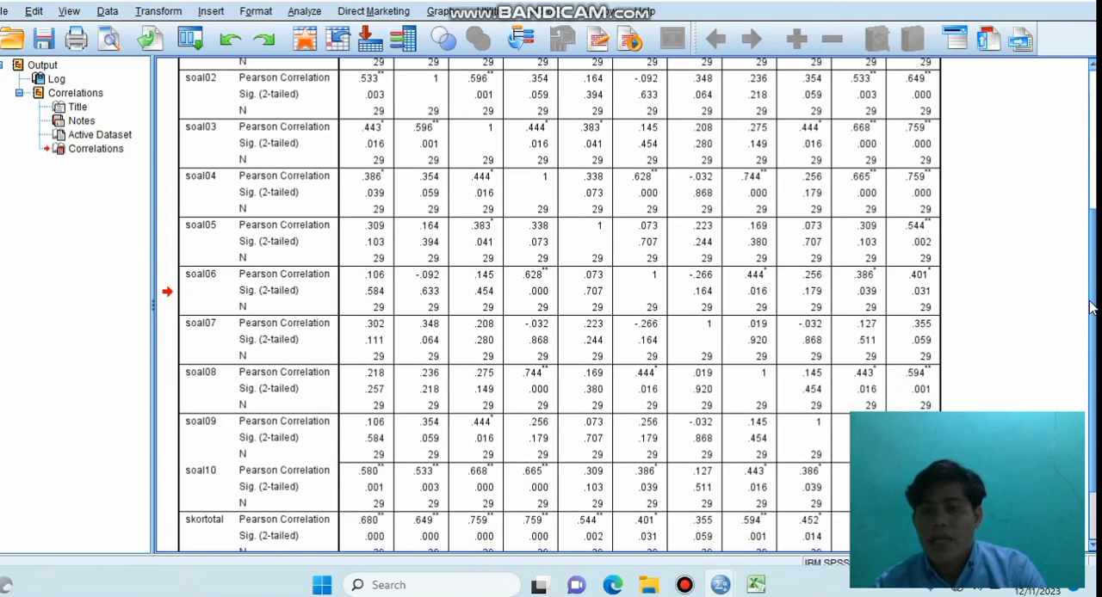
left_click_drag(1089, 307, 1087, 331)
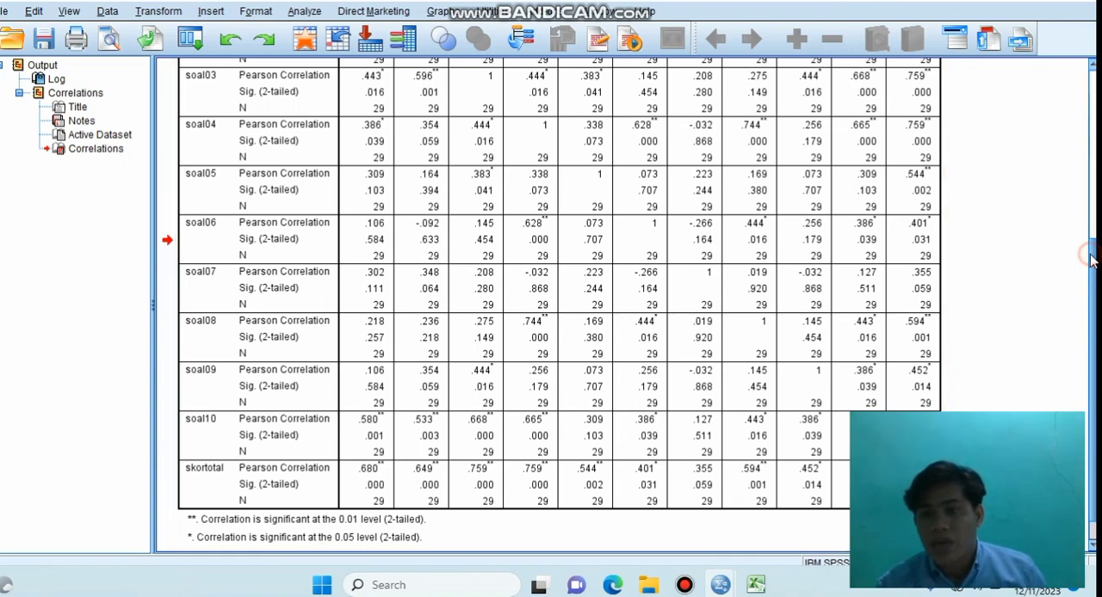
left_click_drag(1092, 260, 1091, 277)
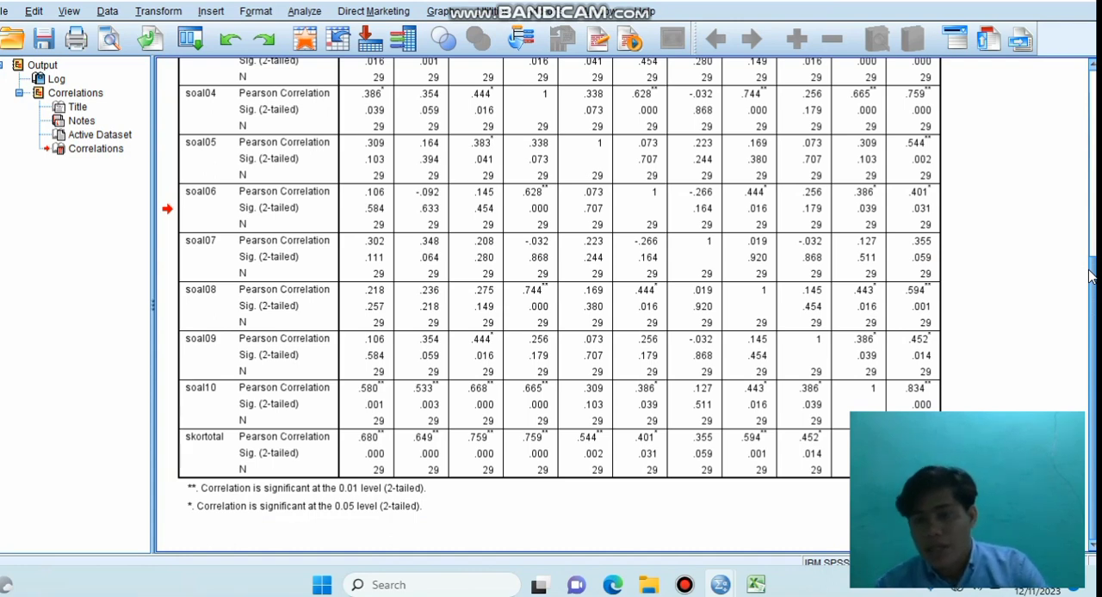
left_click(930, 317)
Step: Set up a Reliability Analysis on the dataset with all variables from soal01 to soal10 and skortotal as items
mouse_move(754, 586)
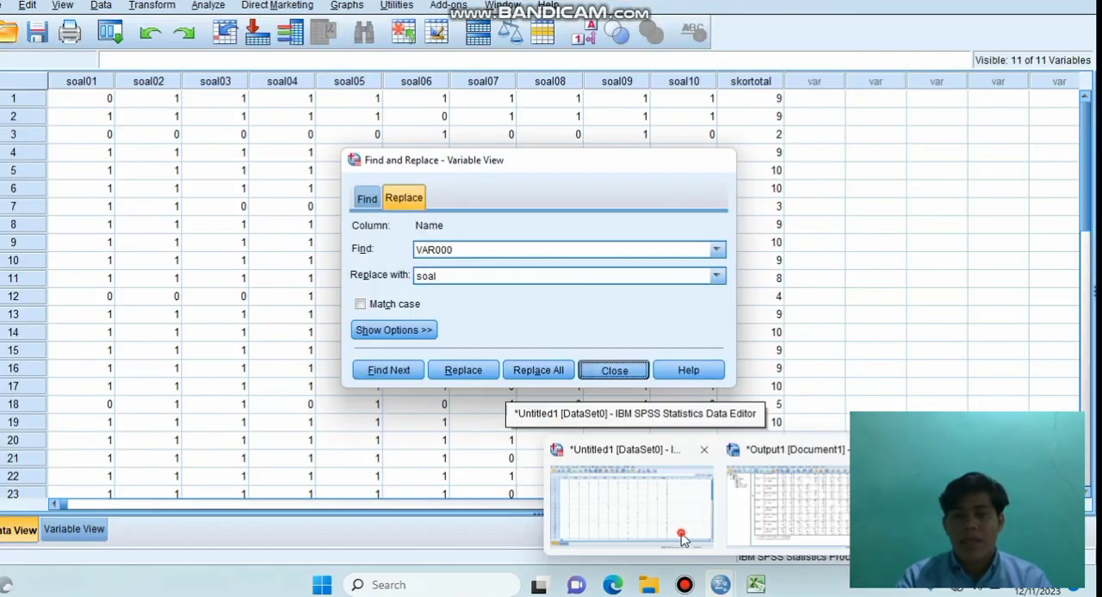
left_click(681, 538)
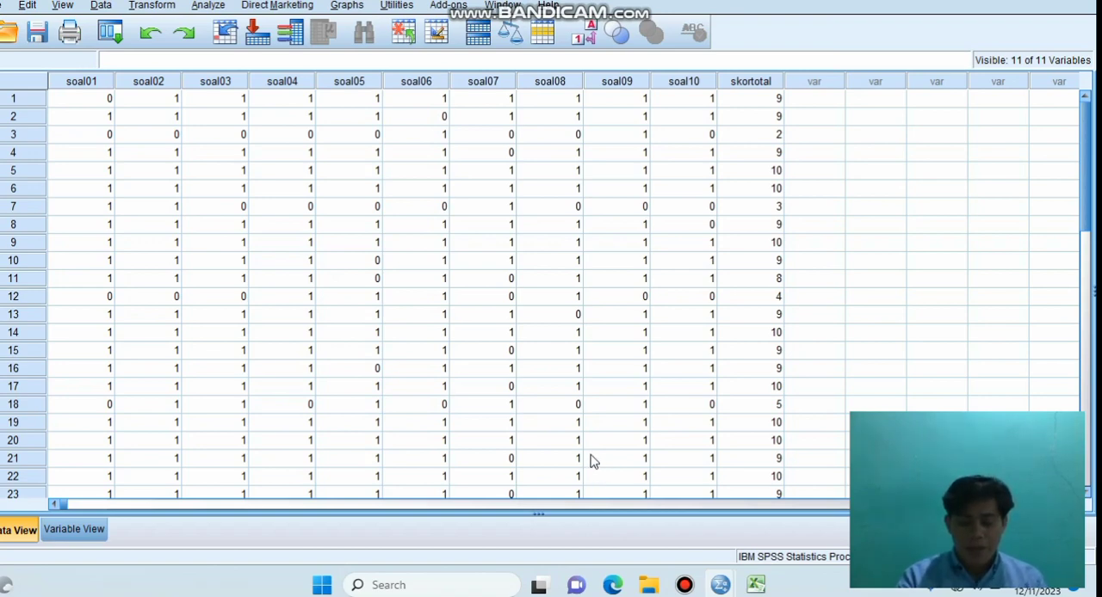
left_click(209, 7)
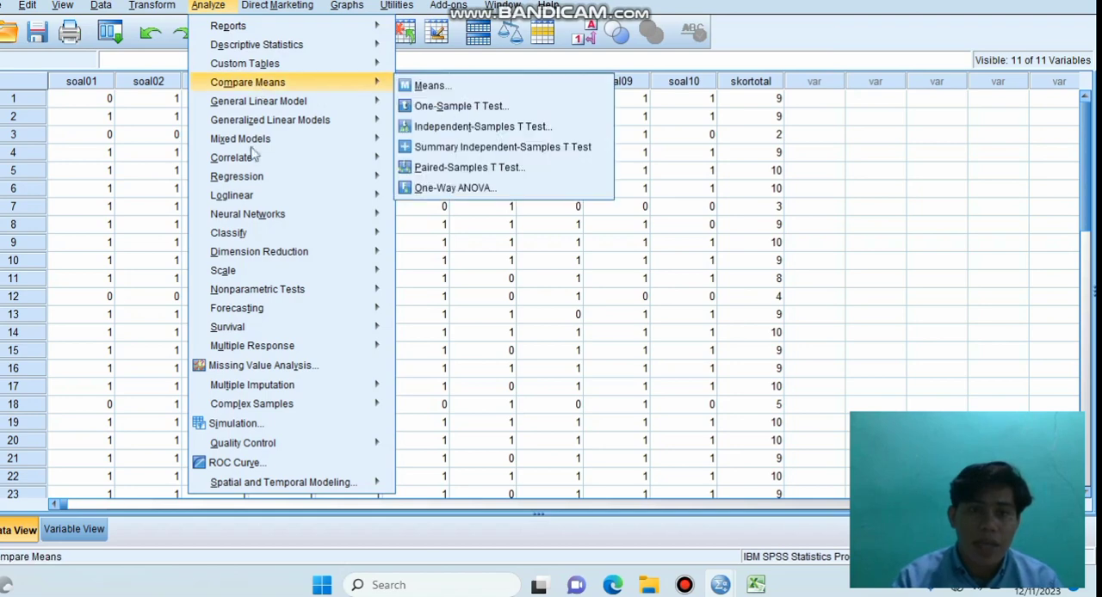
mouse_move(256, 214)
mouse_move(243, 274)
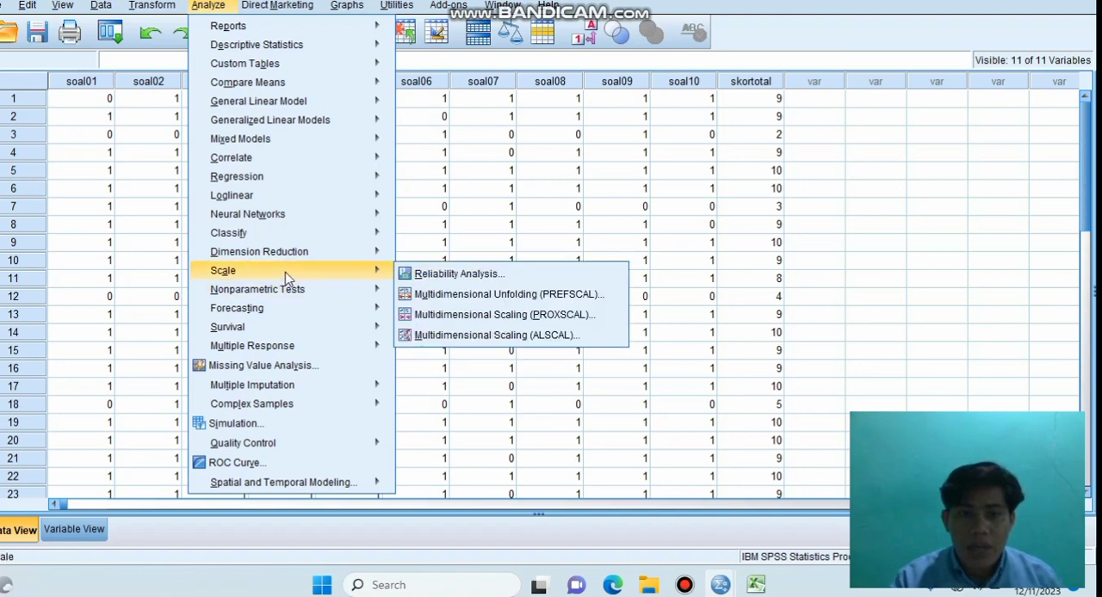
left_click(472, 280)
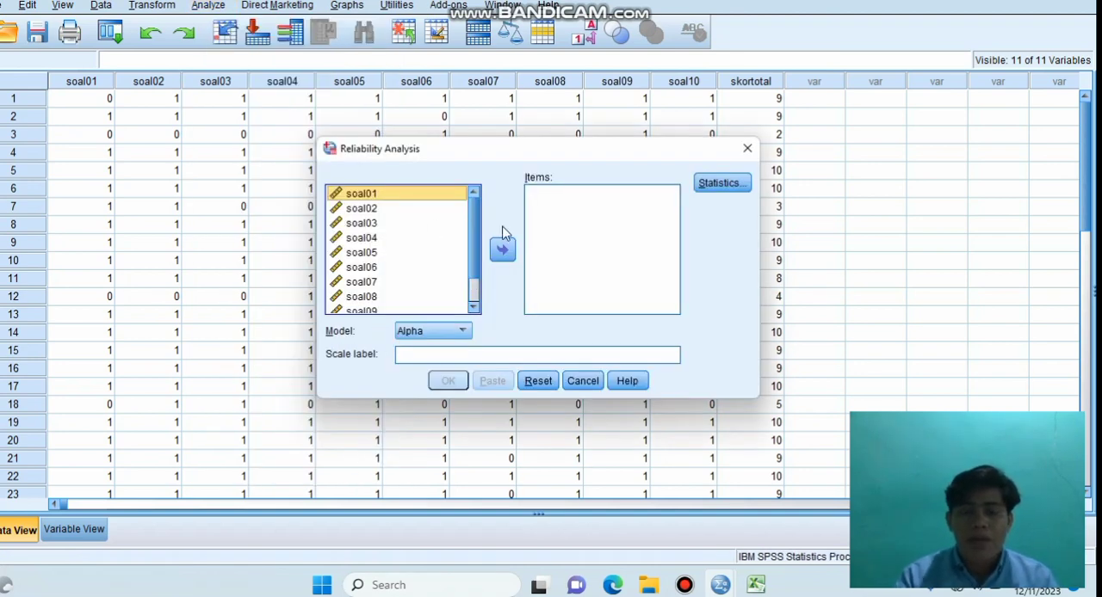
left_click(402, 242)
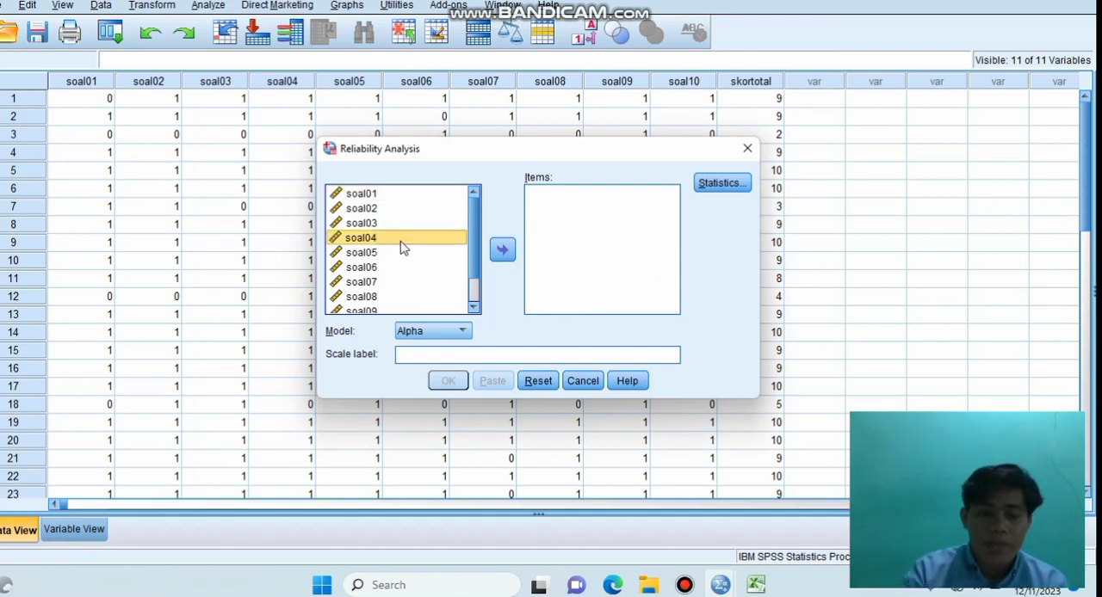
key("ctrl+a")
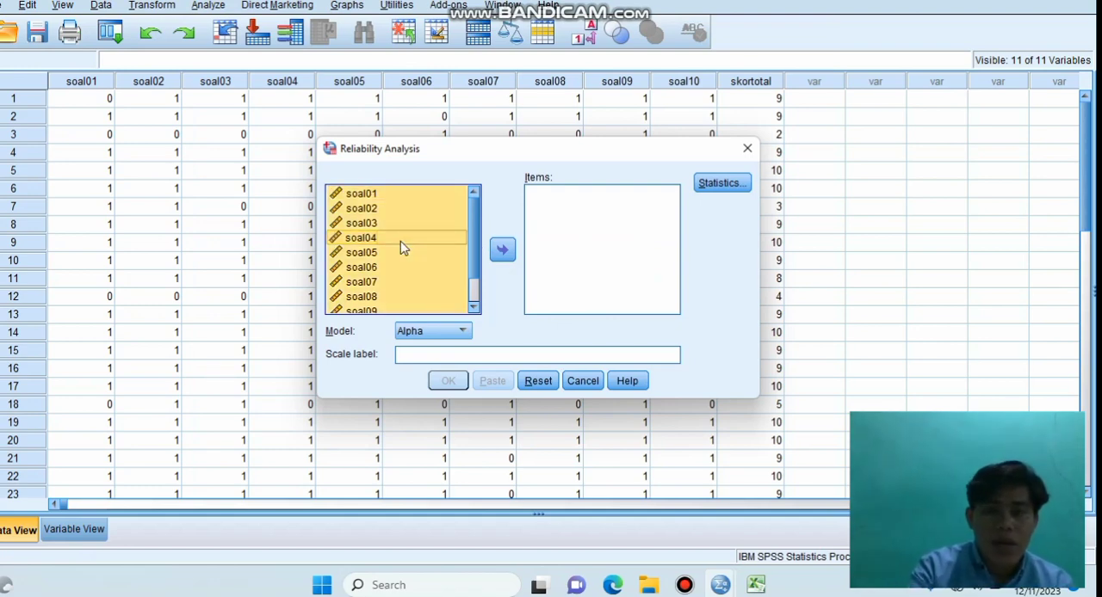
left_click(504, 251)
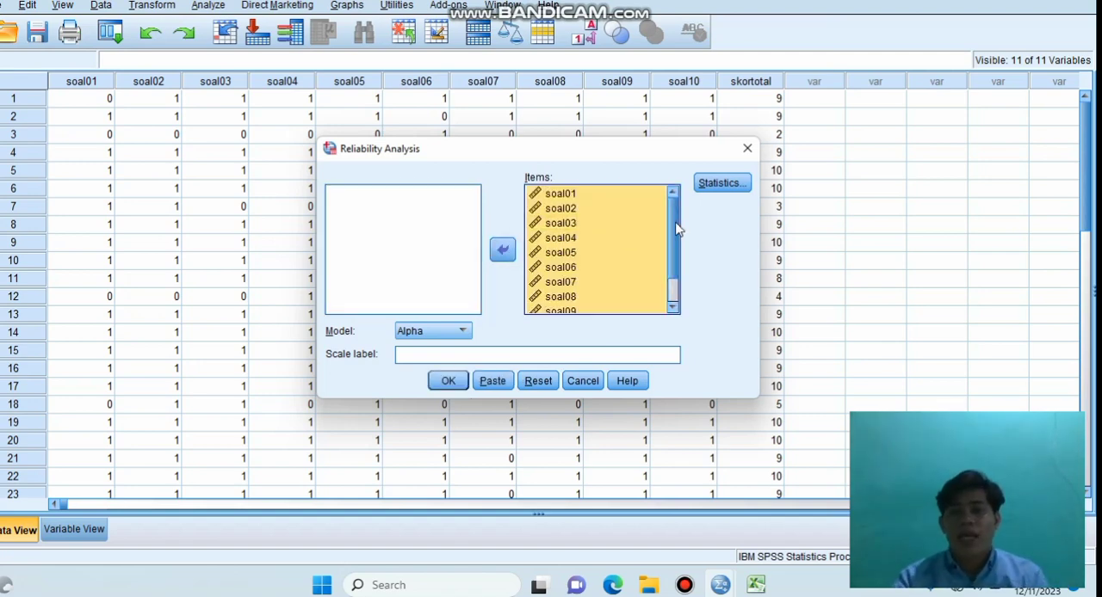
Step: Remove skortotal and soal07 from the items of the reliability analysis
scroll(671, 273, "down", 1)
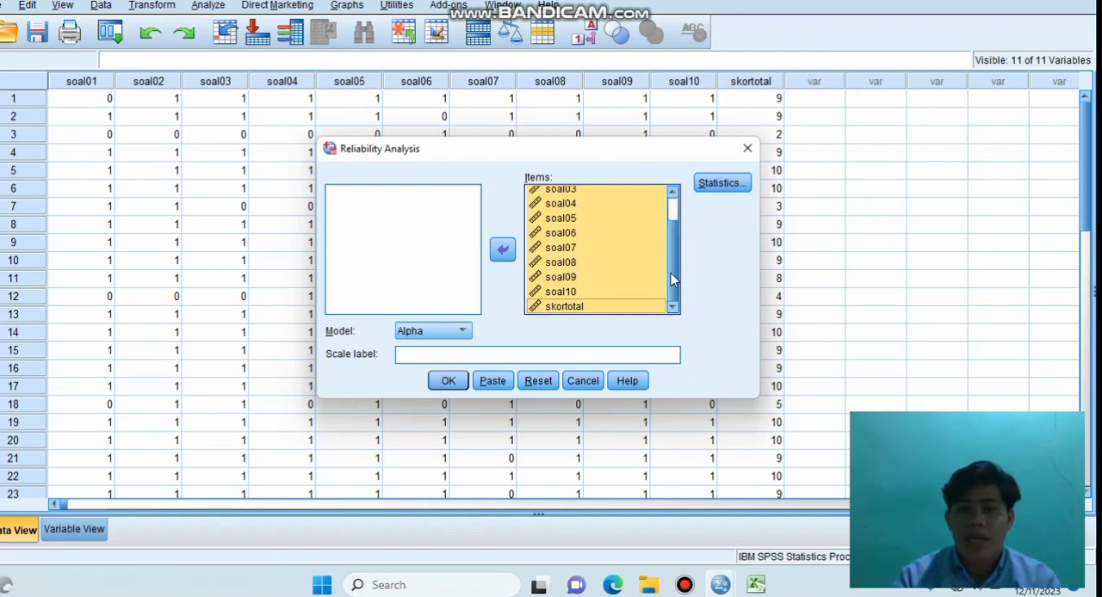
left_click(605, 309)
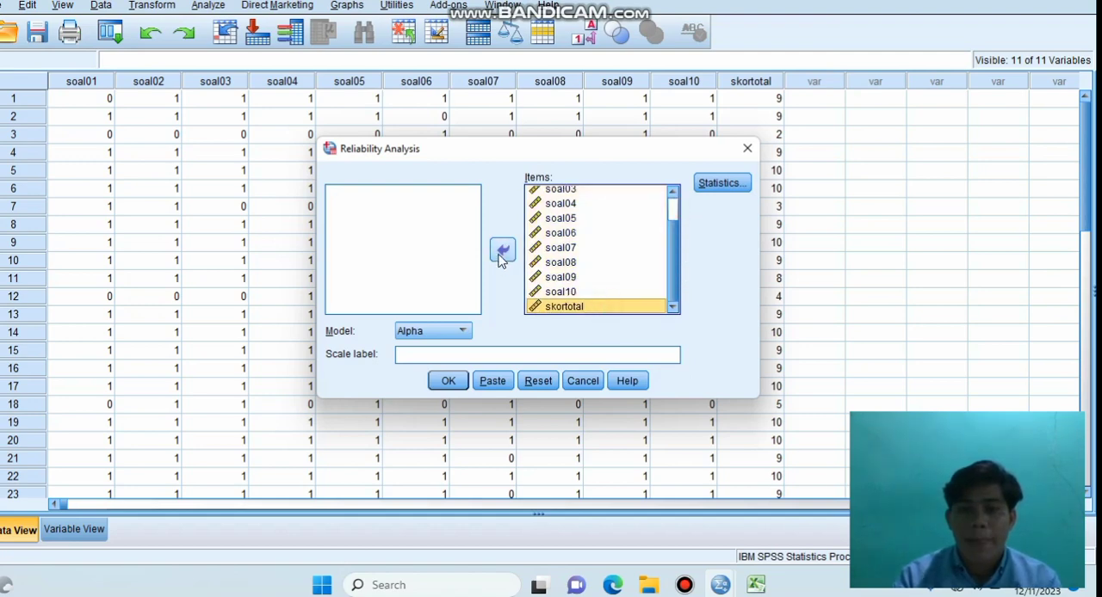
left_click(501, 252)
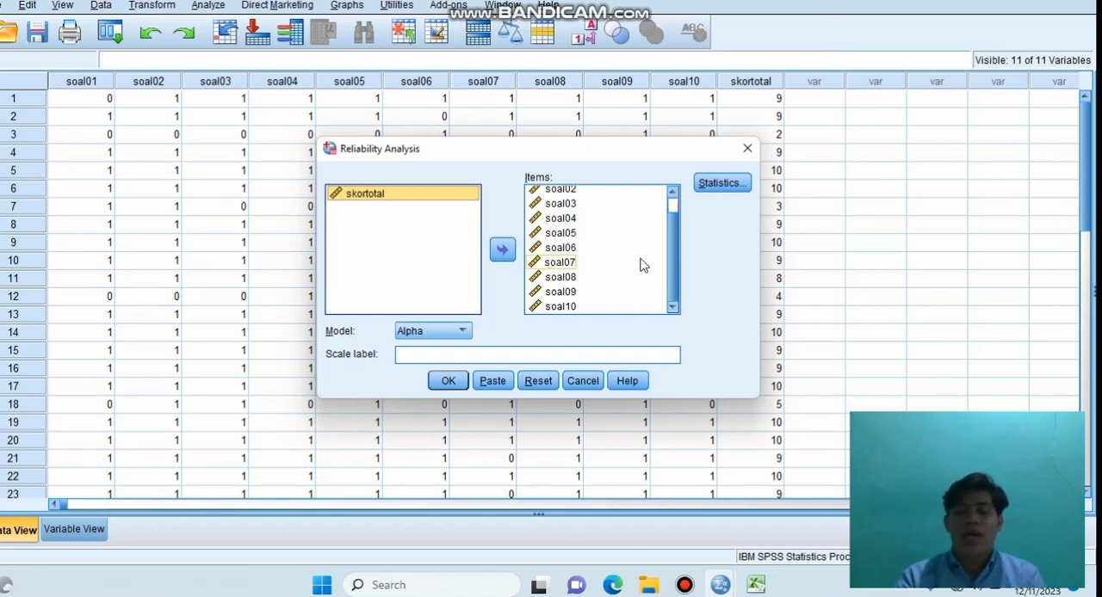
left_click(672, 210)
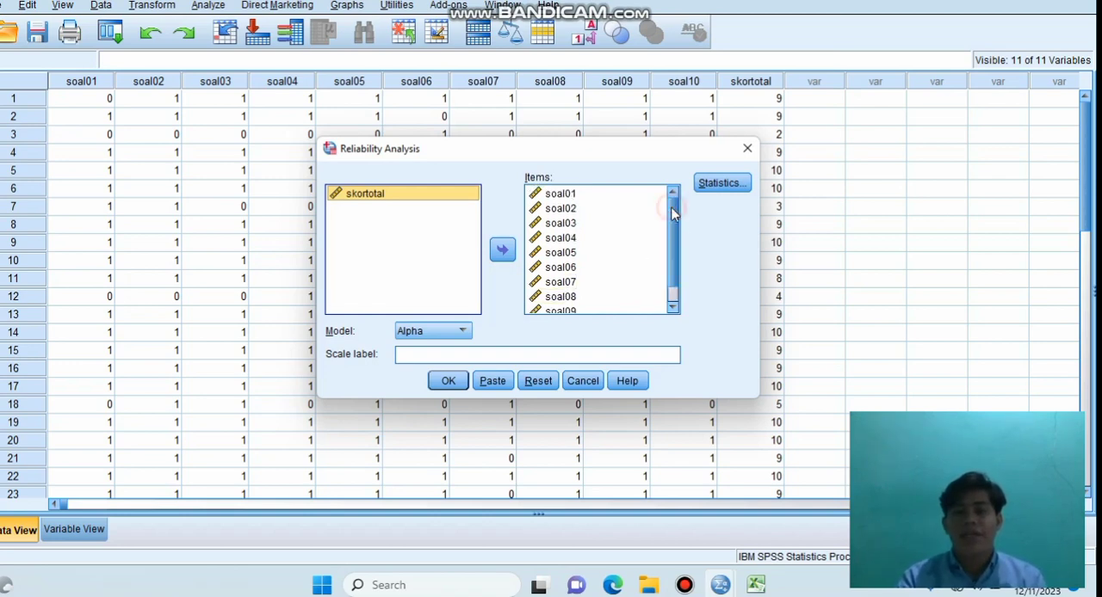
left_click(599, 285)
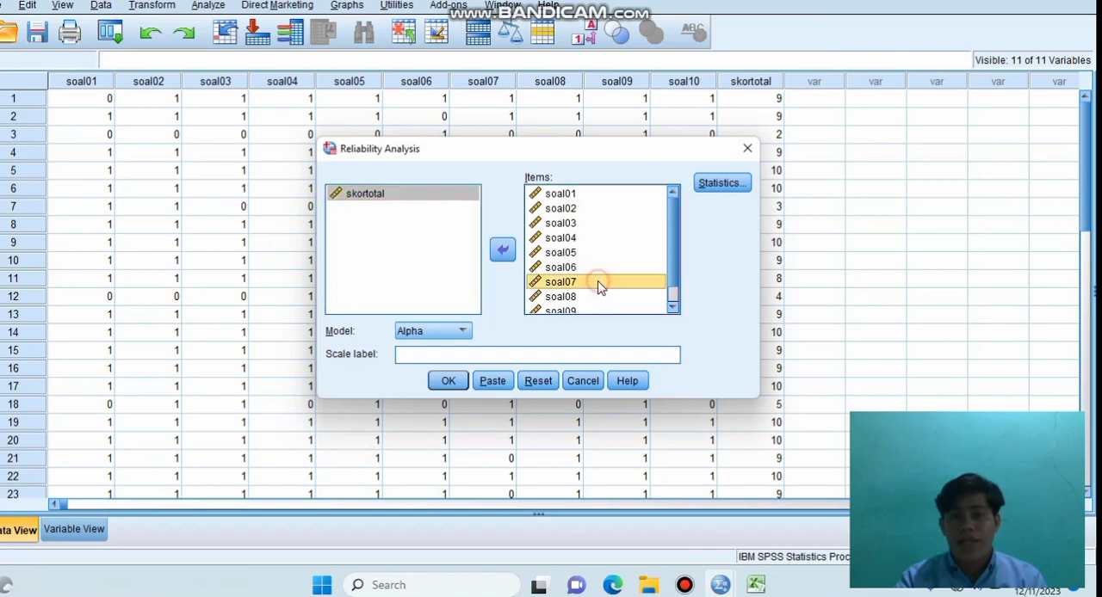
left_click(504, 250)
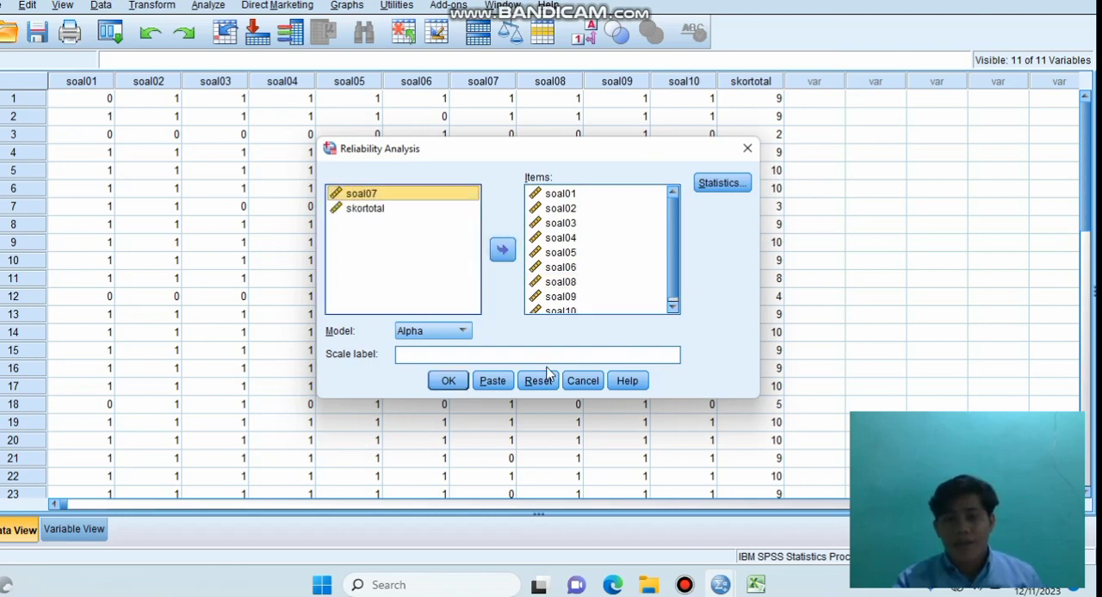
Step: Run the reliability analysis with the Alpha model and descriptives for Item, Scale and Scale if item deleted
left_click(462, 333)
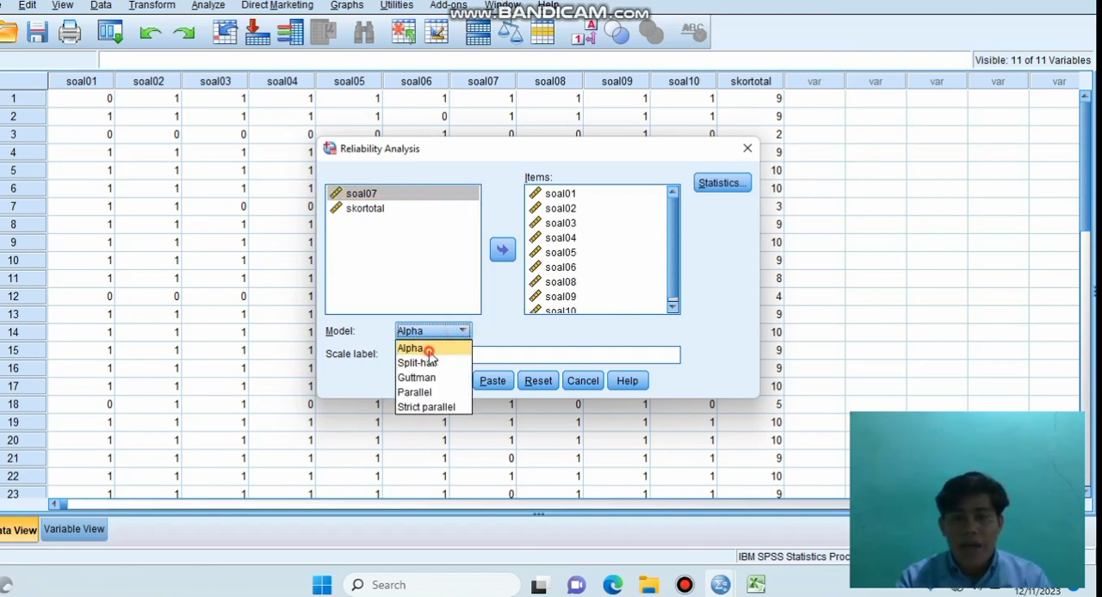
left_click(430, 351)
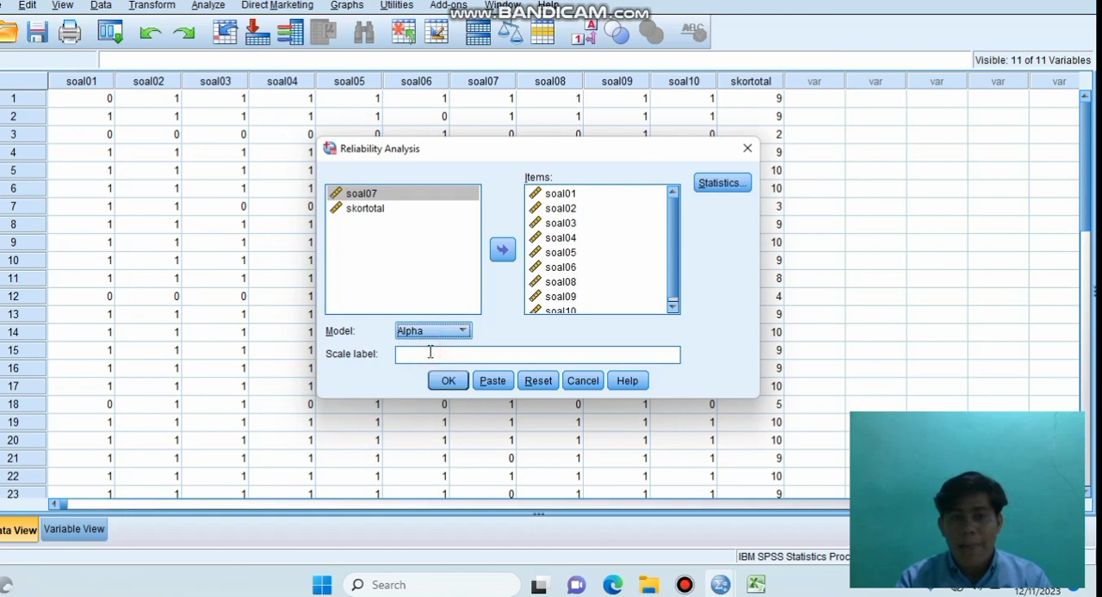
left_click(719, 185)
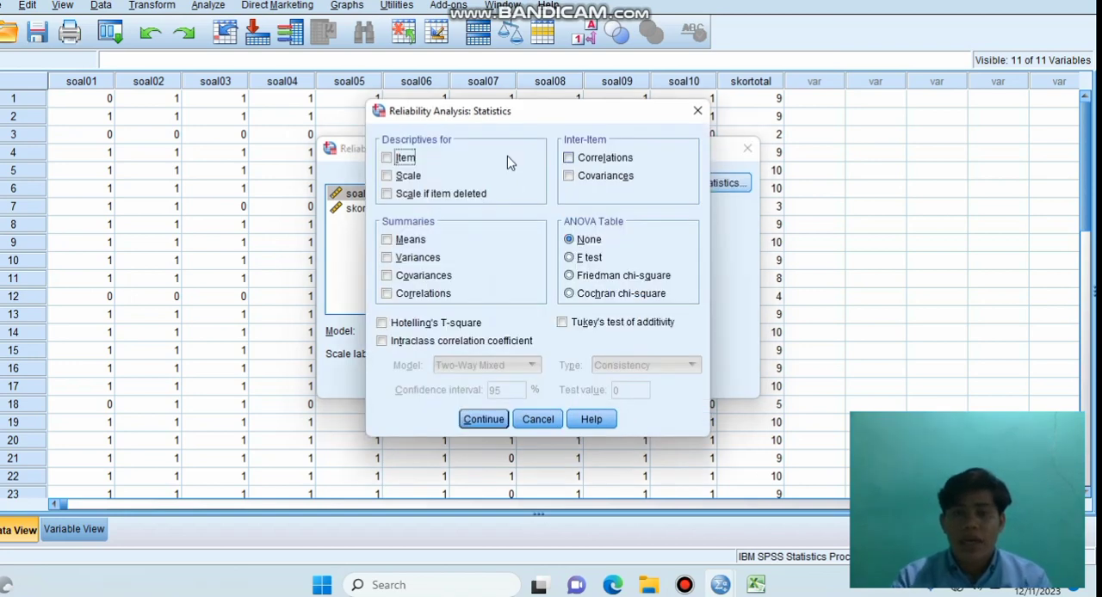
left_click(386, 159)
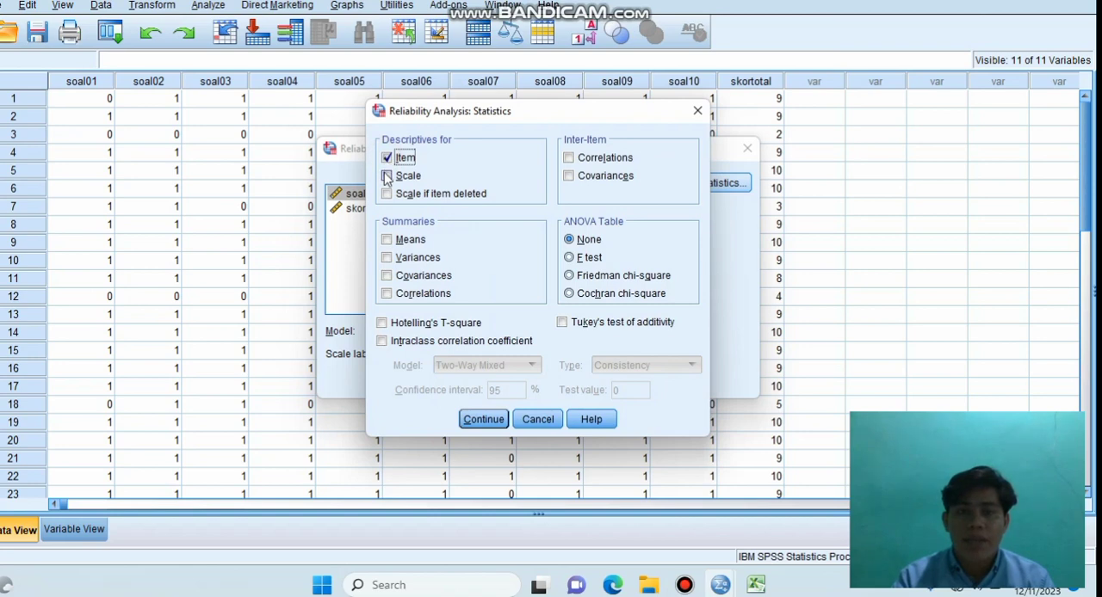
left_click(387, 175)
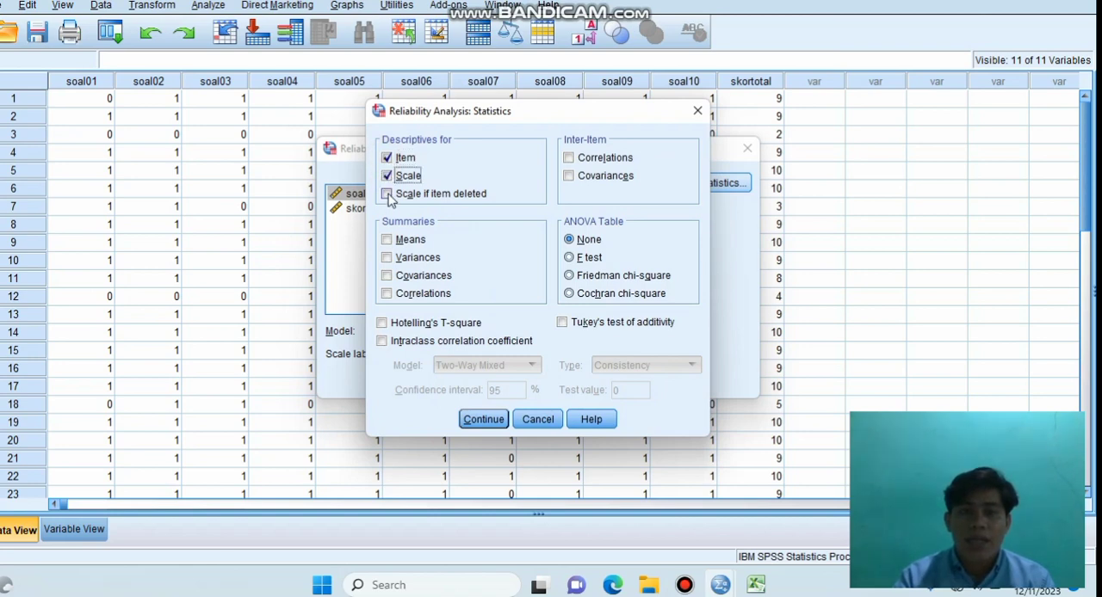
left_click(387, 194)
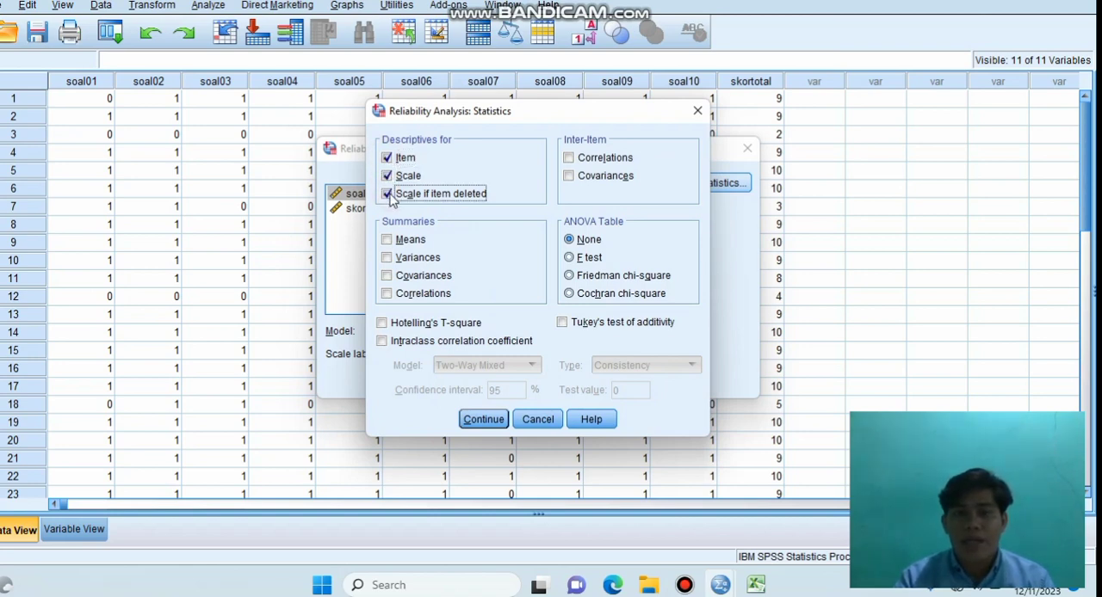
left_click(484, 421)
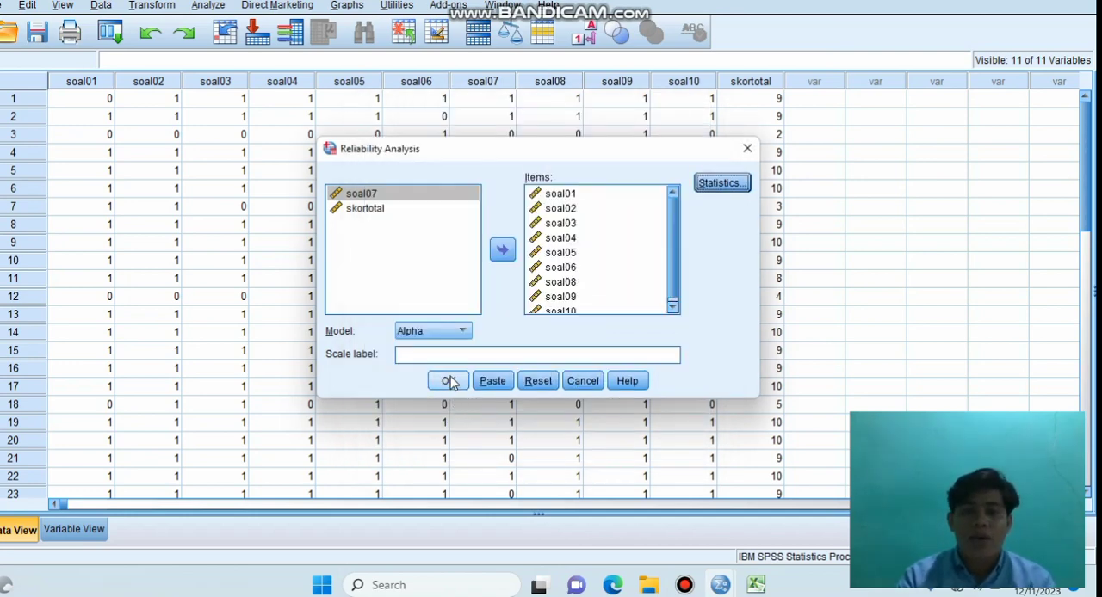
left_click(449, 381)
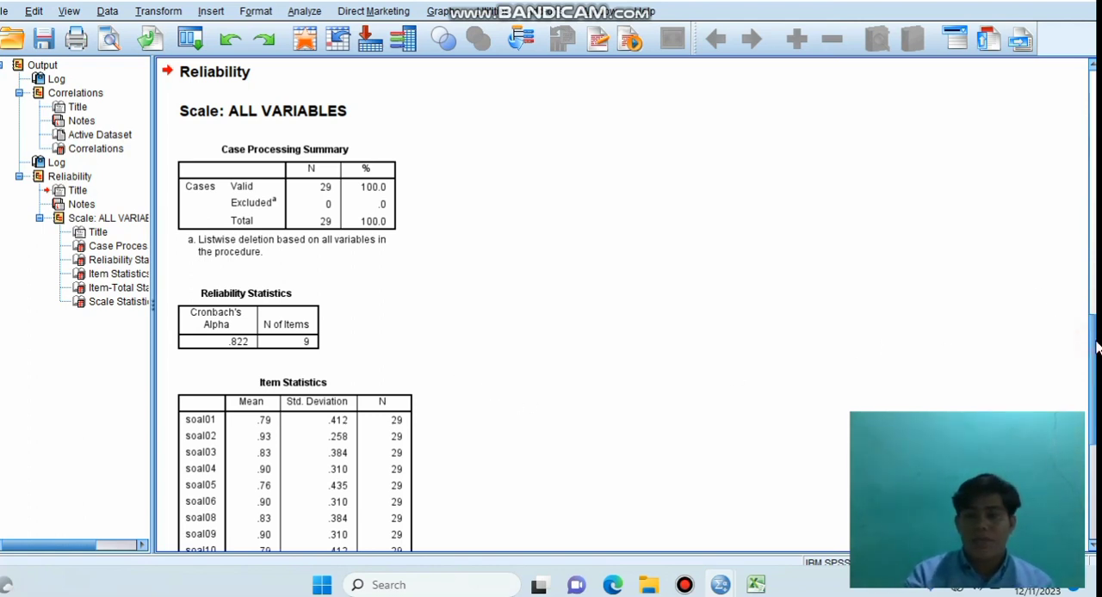
Step: Examine the reliability output, reading Cronbach's Alpha, the Item Statistics and the corrected item-total correlations in the Item-Total Statistics table
left_click_drag(1095, 347, 1096, 371)
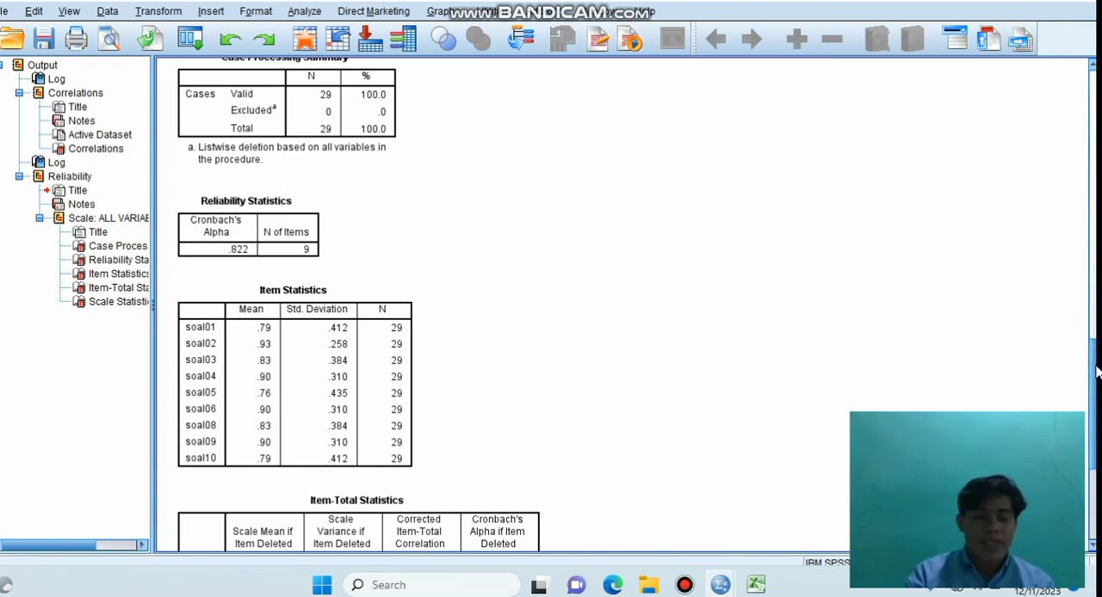
left_click_drag(1096, 372, 1091, 340)
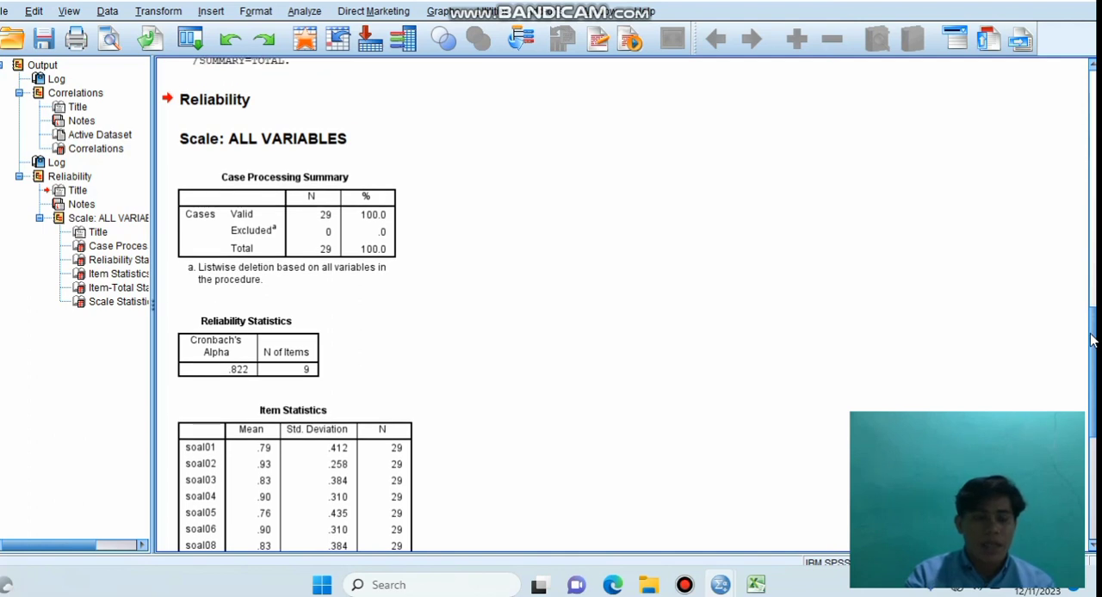
mouse_move(1091, 340)
left_mouse_down()
mouse_move(1089, 322)
mouse_move(1090, 332)
left_mouse_up()
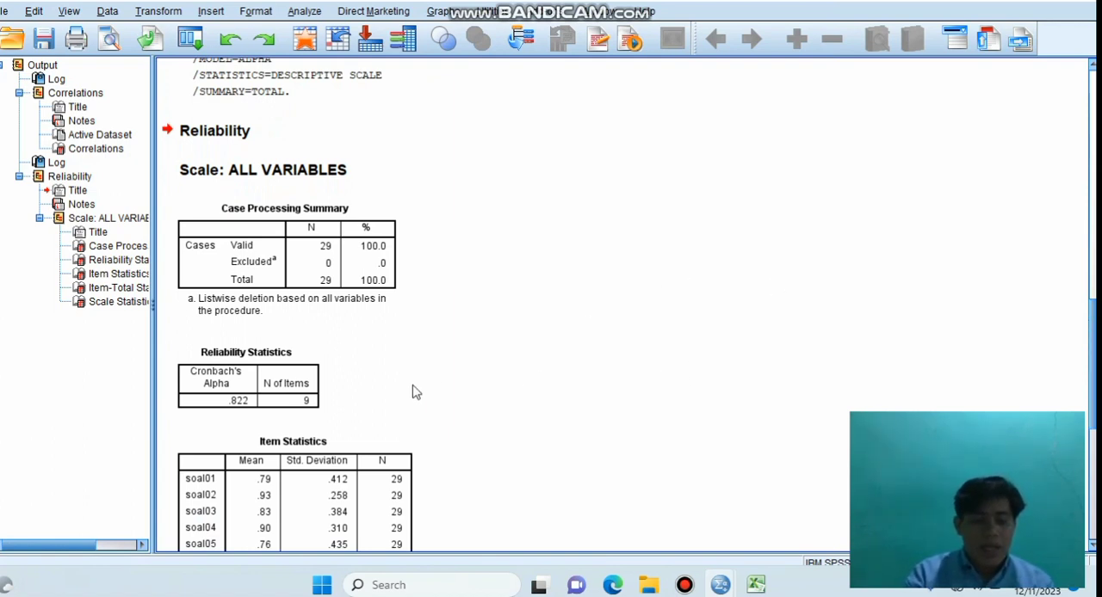
left_click(226, 399)
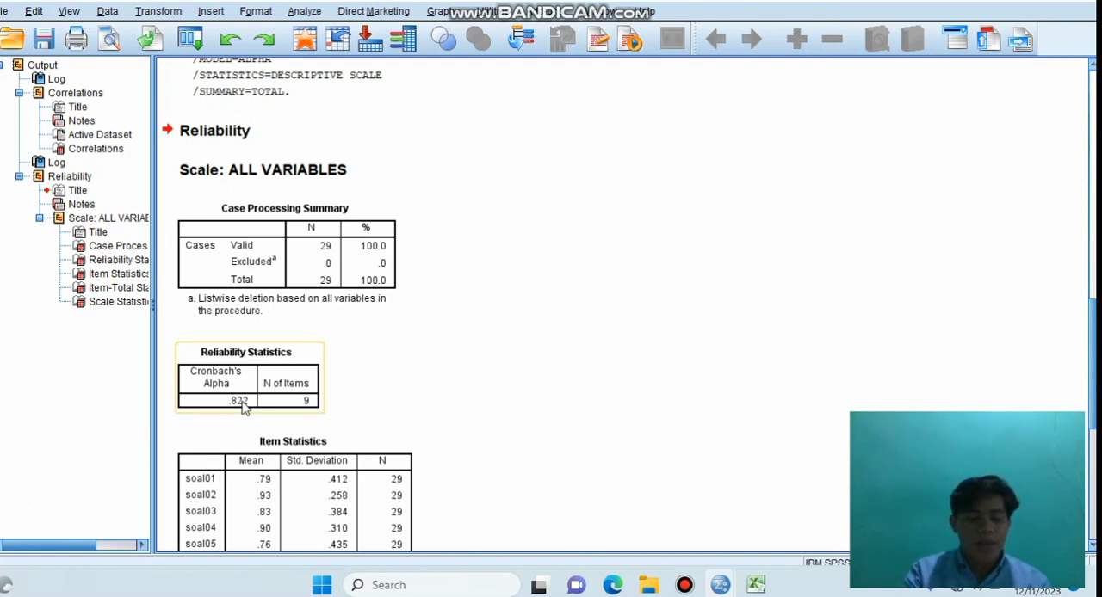
left_click_drag(1094, 355, 1097, 436)
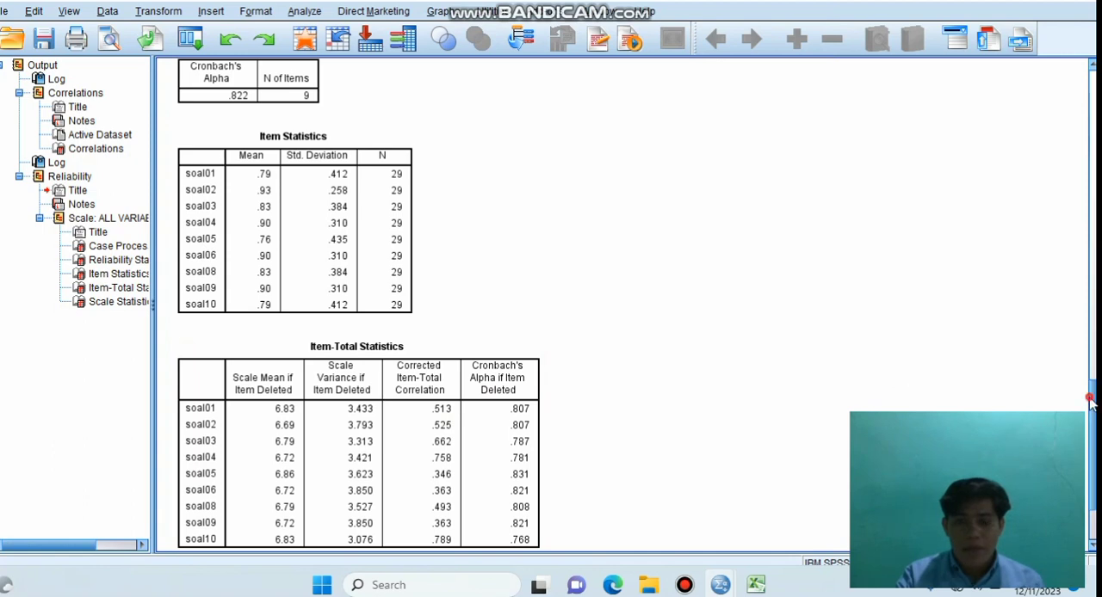
left_click_drag(1093, 401, 1096, 438)
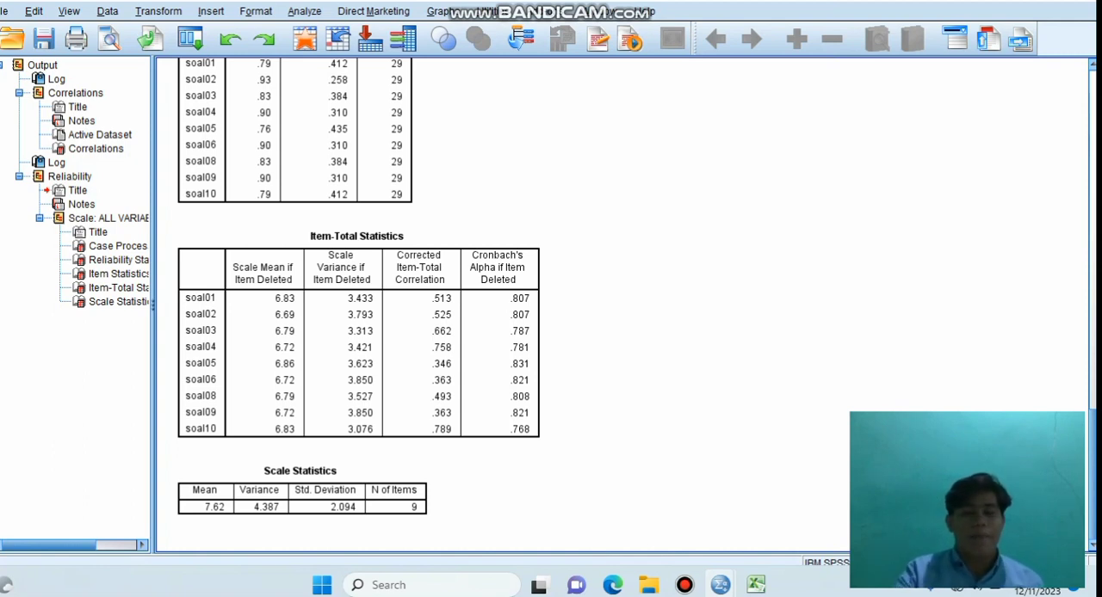
left_click(370, 316)
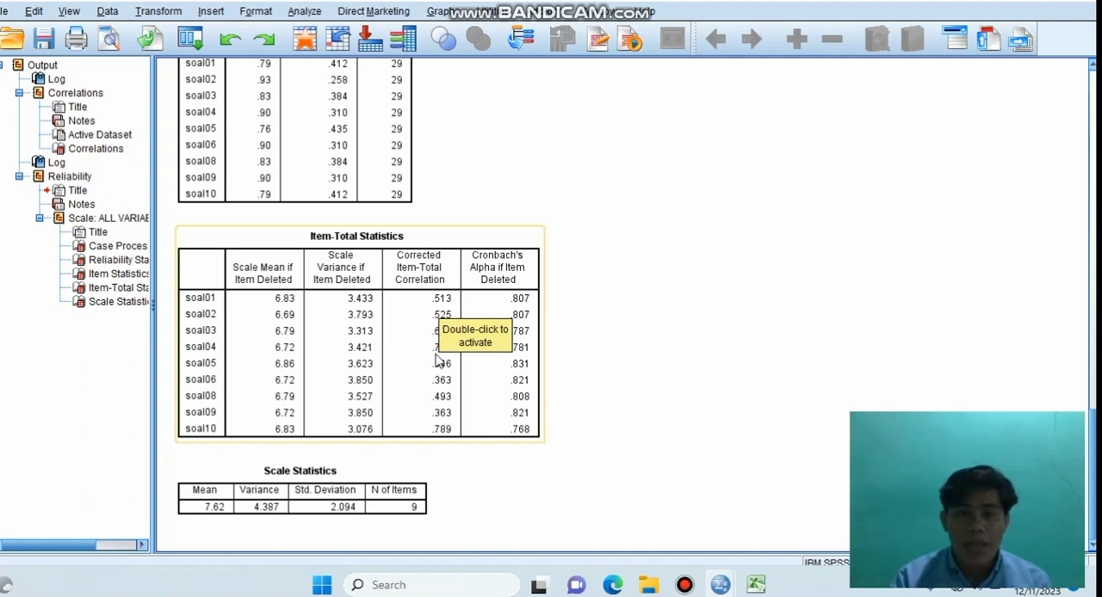
left_click(400, 364)
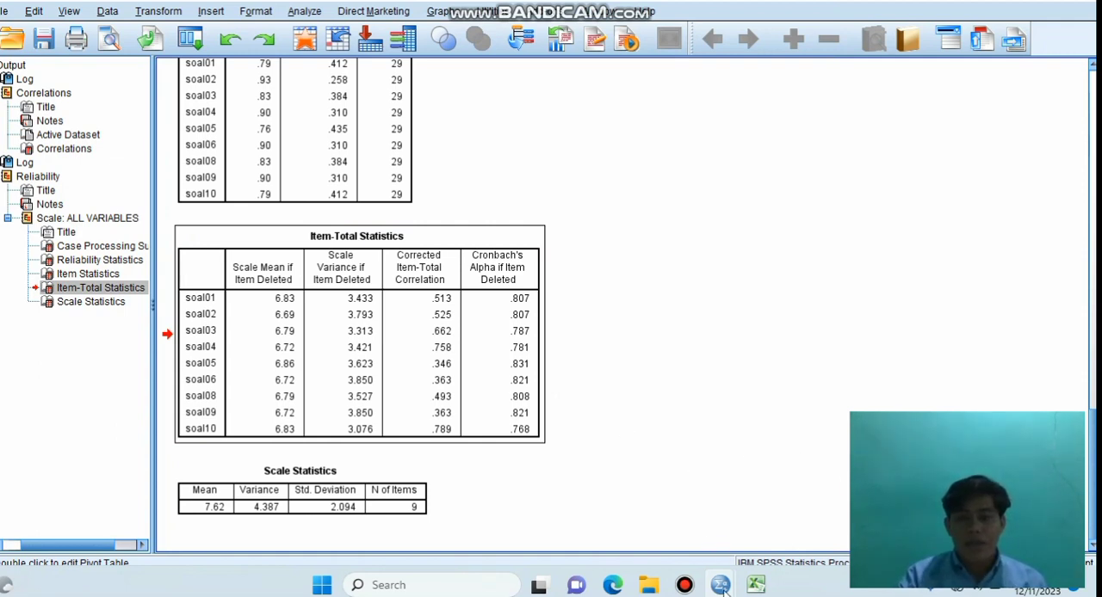
Step: Set up a Frequencies analysis on the dataset with all variables from soal01 to soal10 and skortotal
mouse_move(721, 588)
mouse_move(678, 521)
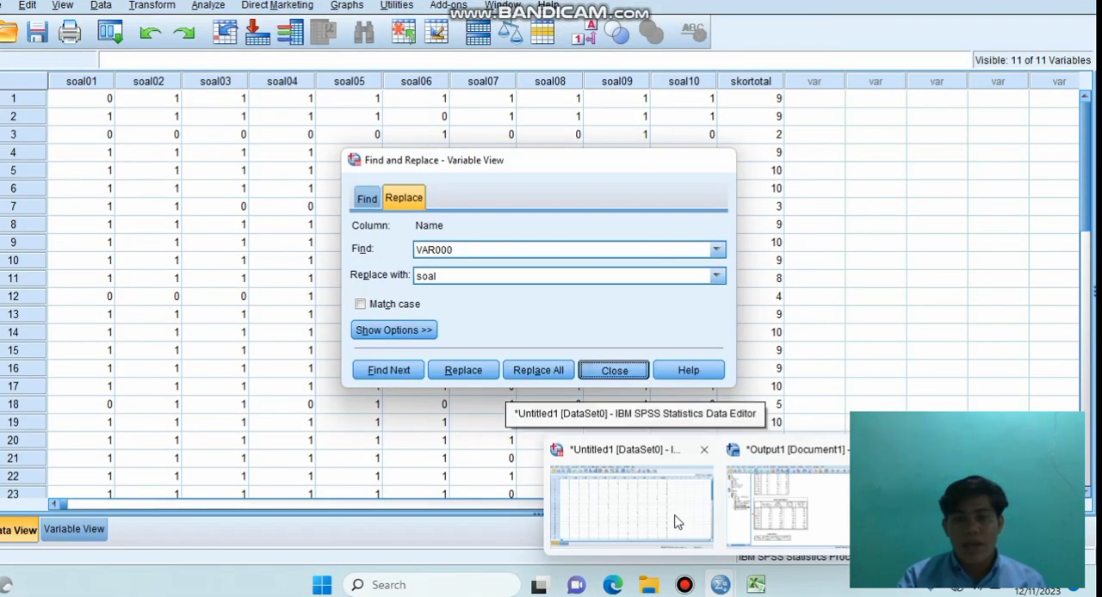
left_click(679, 521)
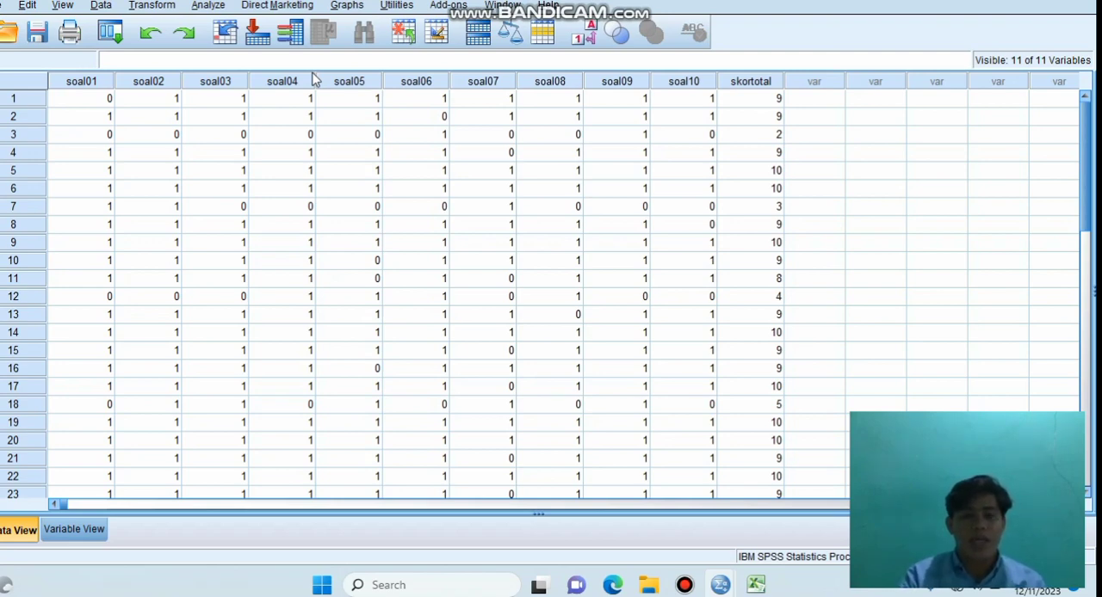
left_click(209, 6)
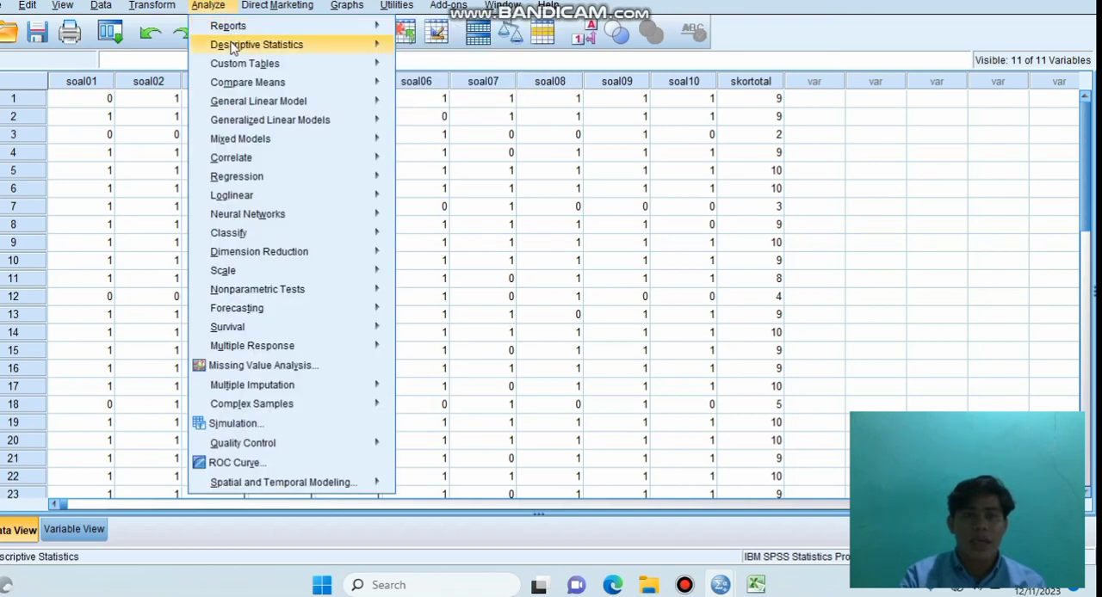
mouse_move(234, 47)
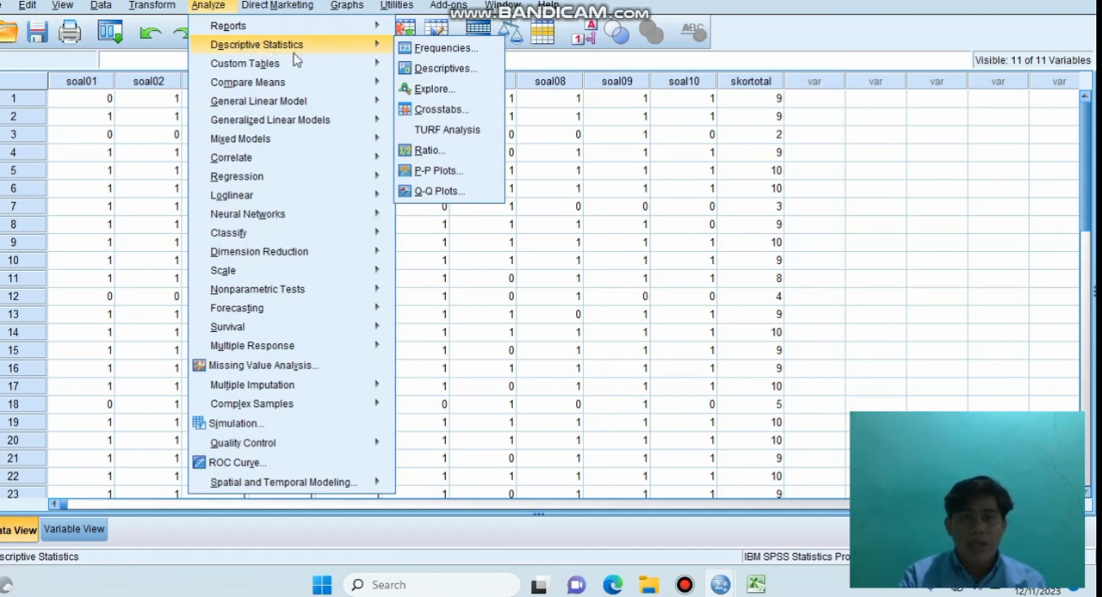
mouse_move(344, 60)
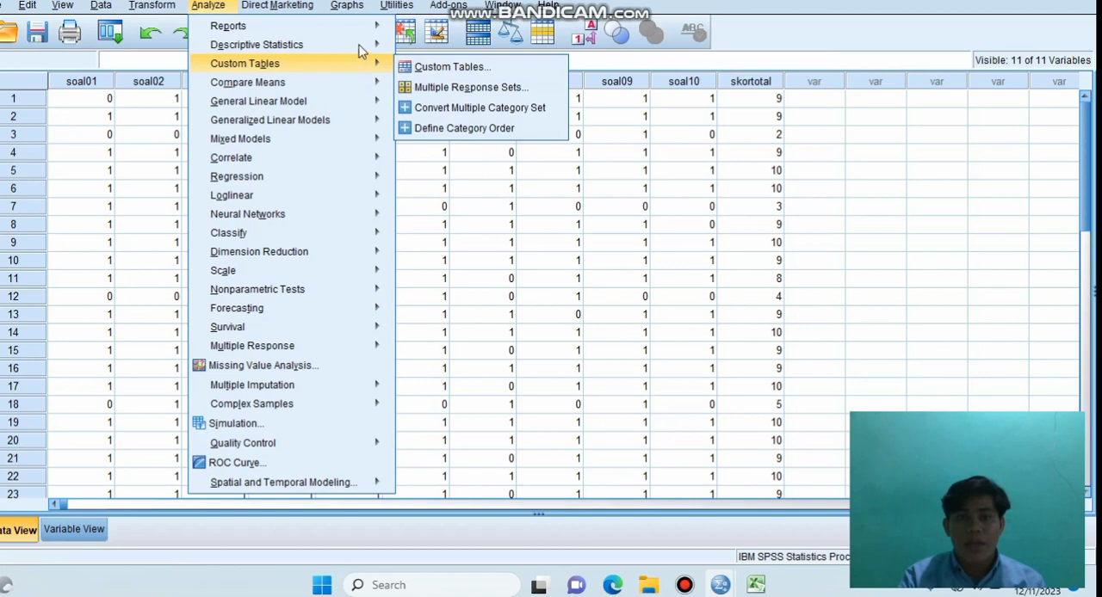
mouse_move(368, 45)
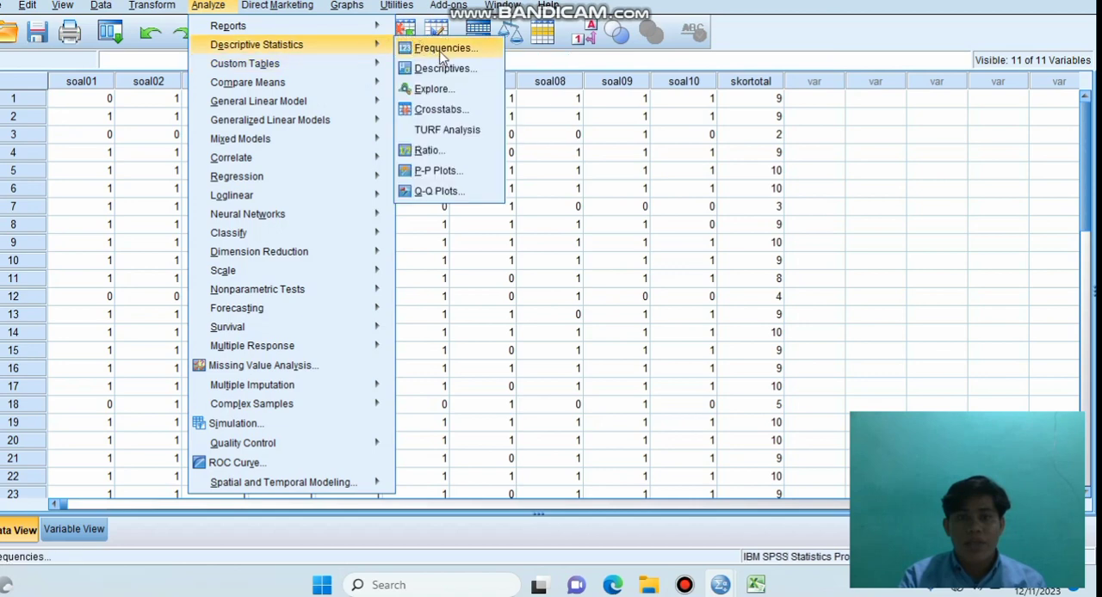
left_click(442, 50)
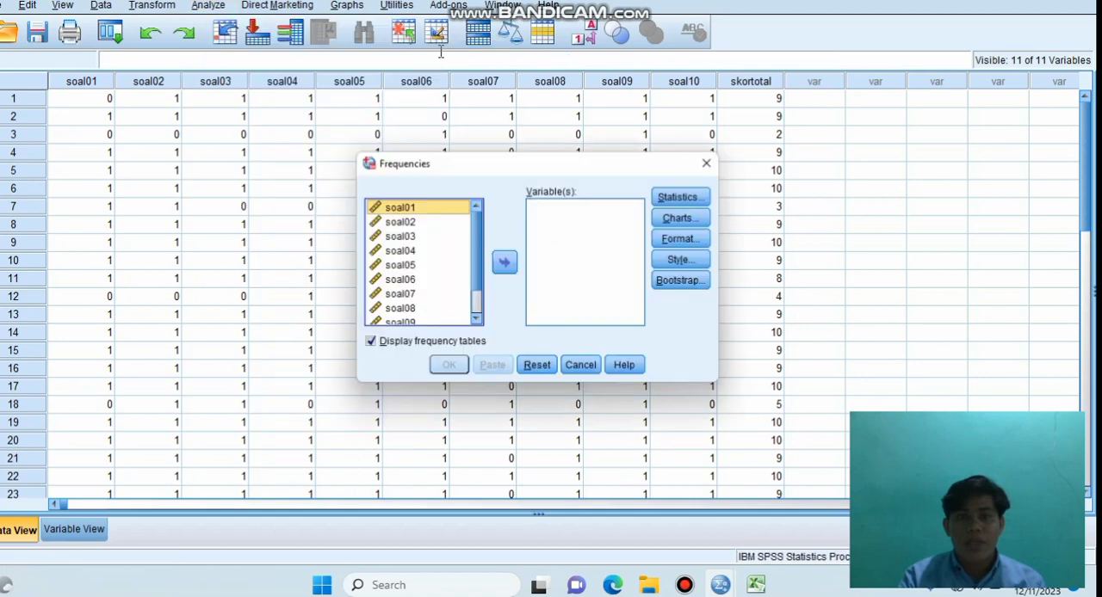
left_click(441, 273)
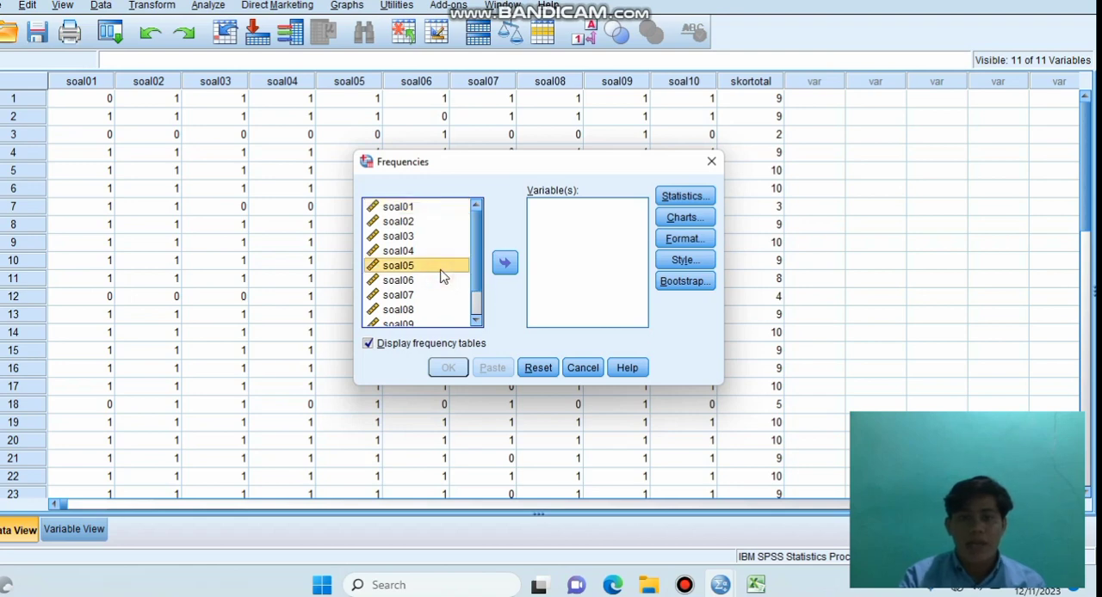
key("ctrl+a")
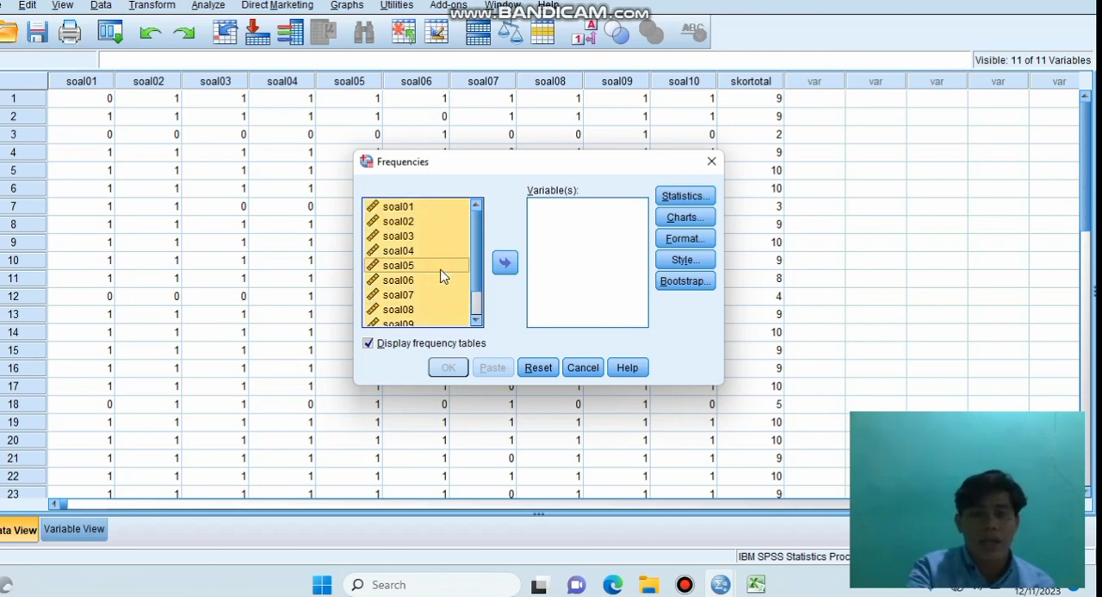
left_click(504, 264)
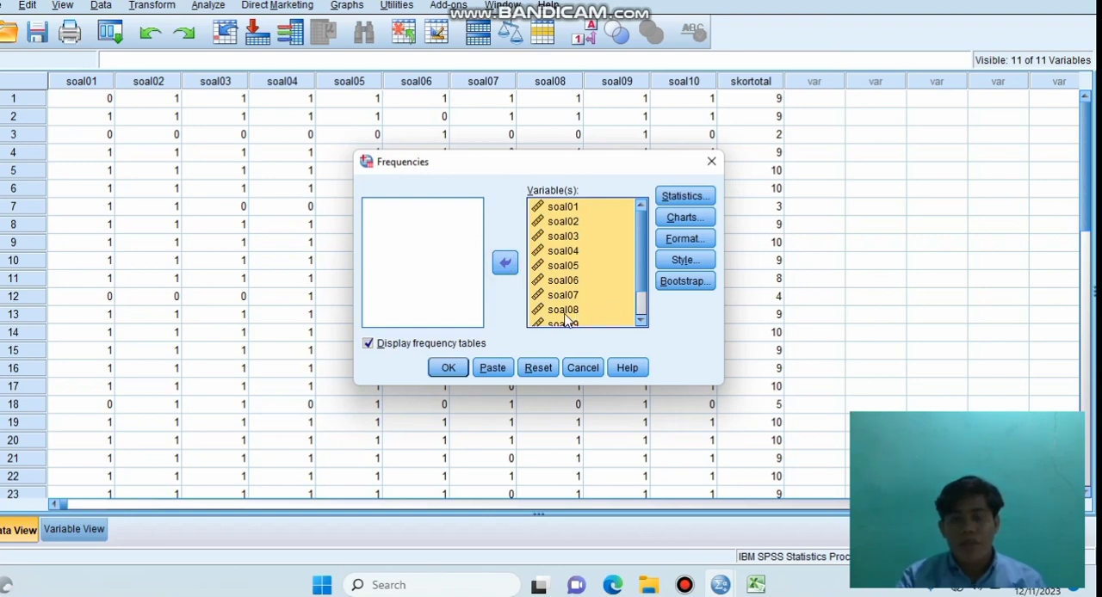
Step: Remove soal07 and skortotal from the variables of the frequencies analysis
left_click(595, 299)
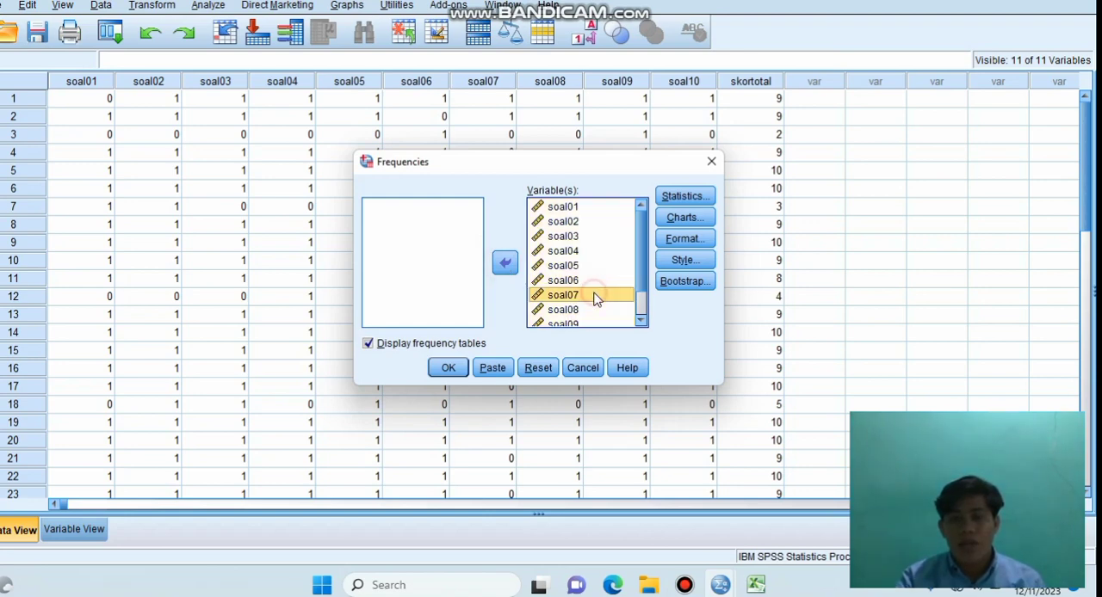
left_click(504, 262)
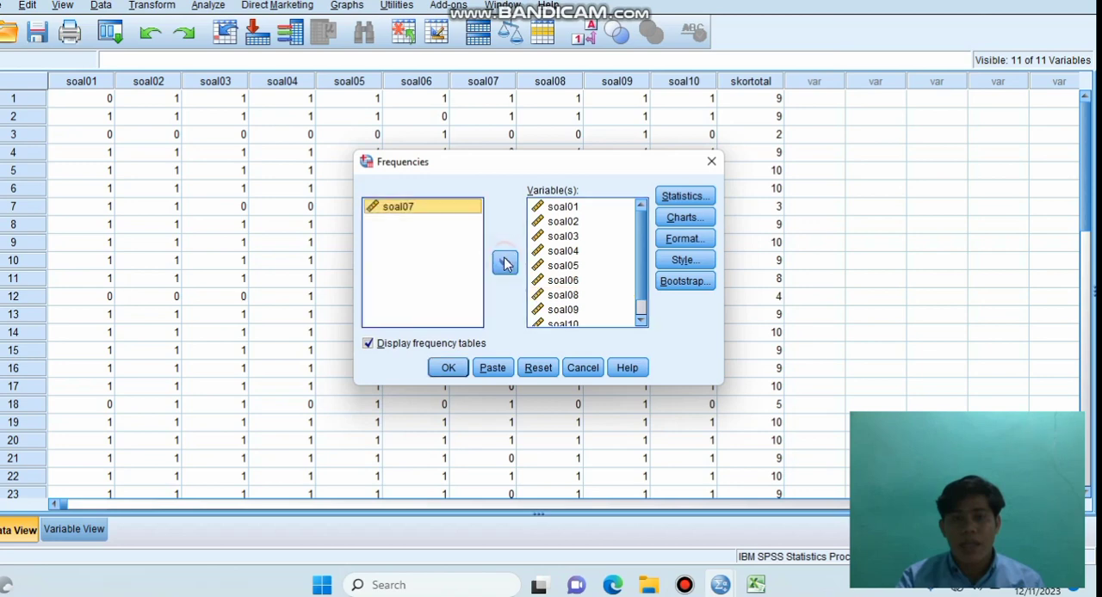
left_click(640, 320)
left_click(640, 319)
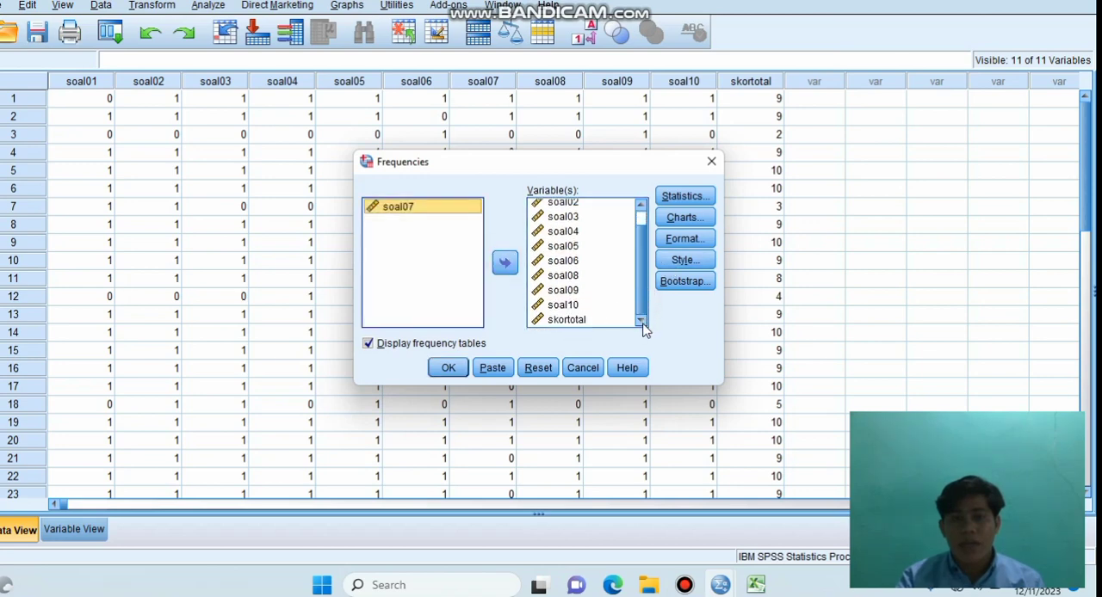
left_click(568, 320)
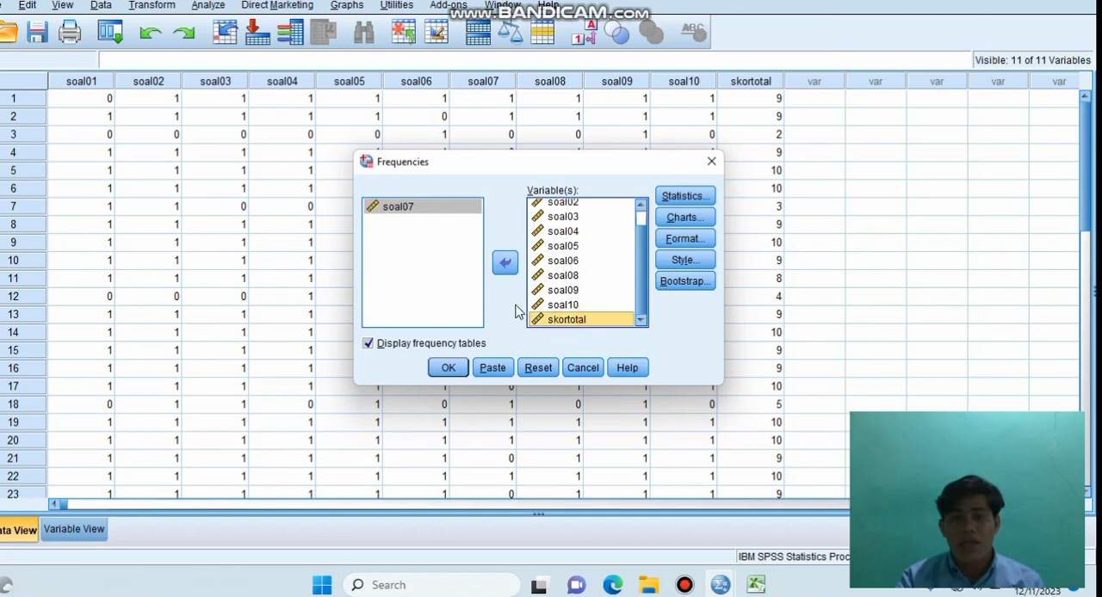
left_click(505, 265)
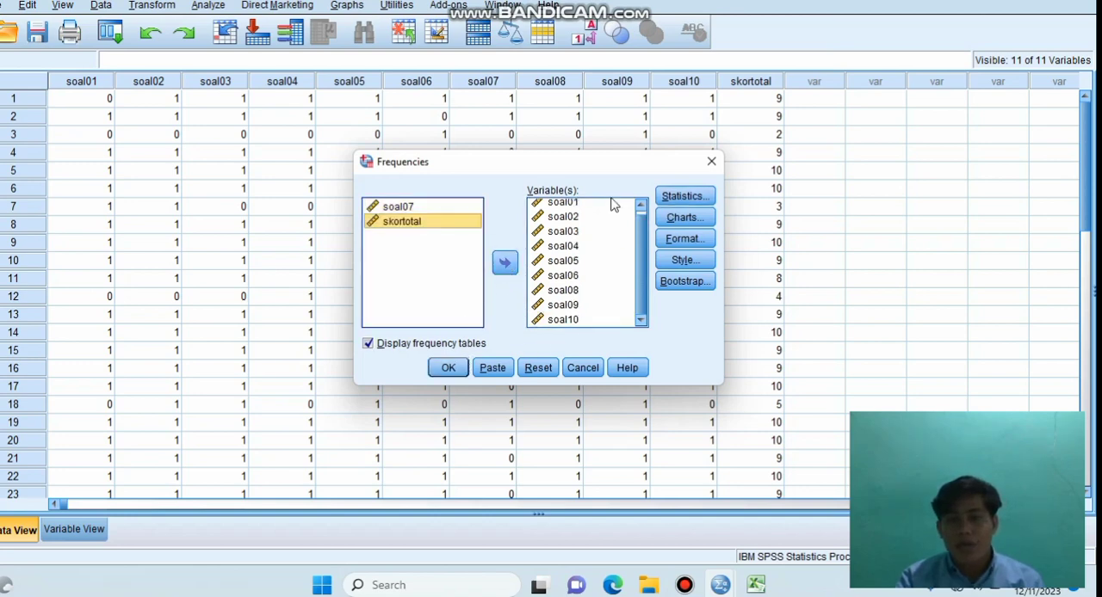
Step: Run the frequencies analysis with the Mean and Maximum statistics, keeping the frequency tables displayed
left_click(686, 197)
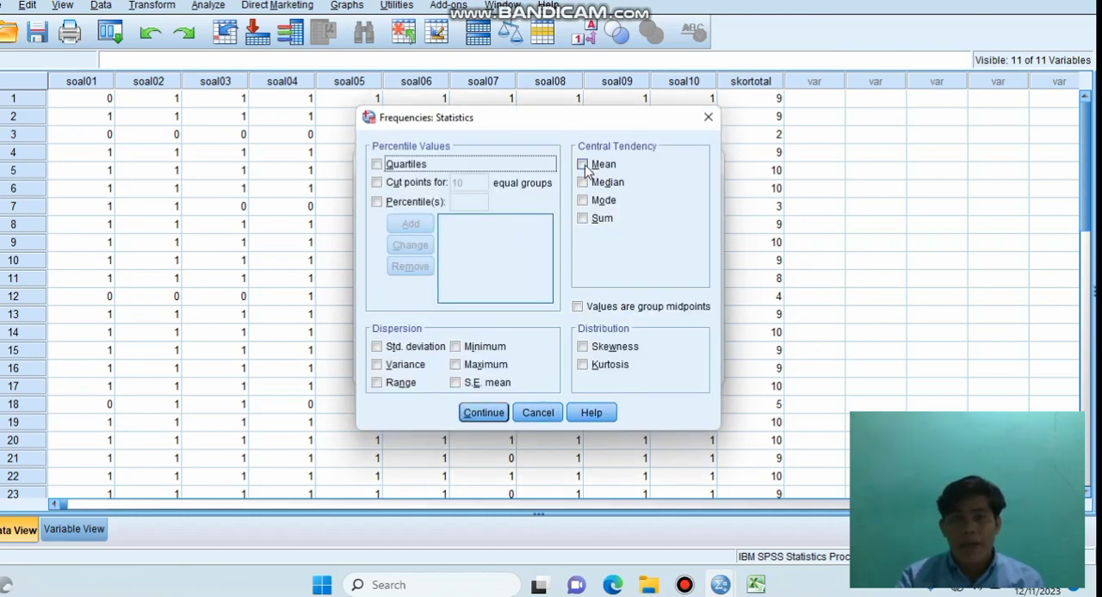
left_click(583, 164)
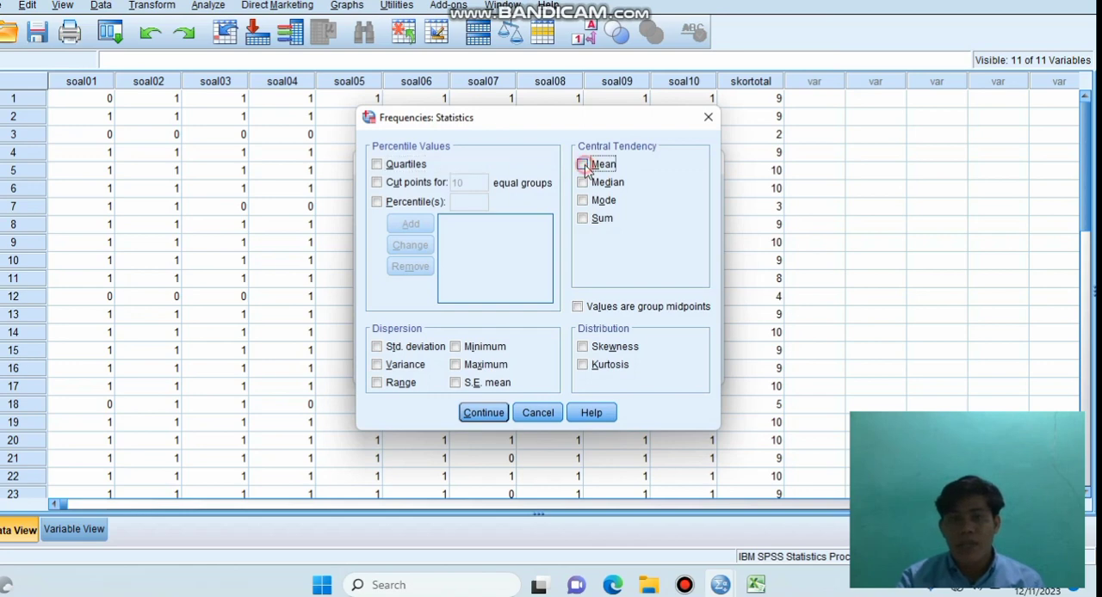
left_click(456, 365)
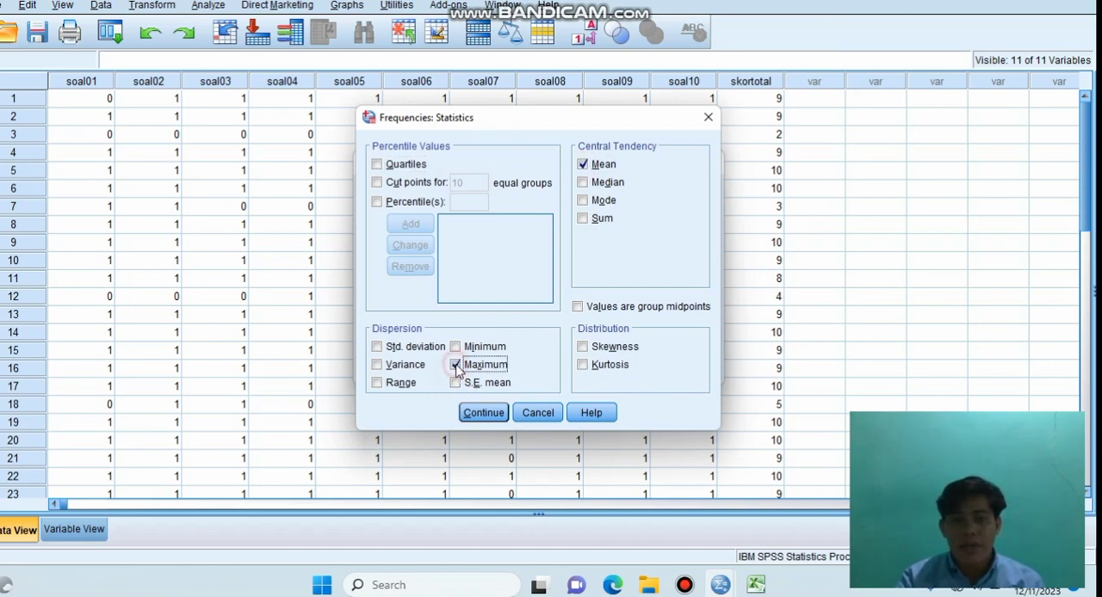
left_click(484, 414)
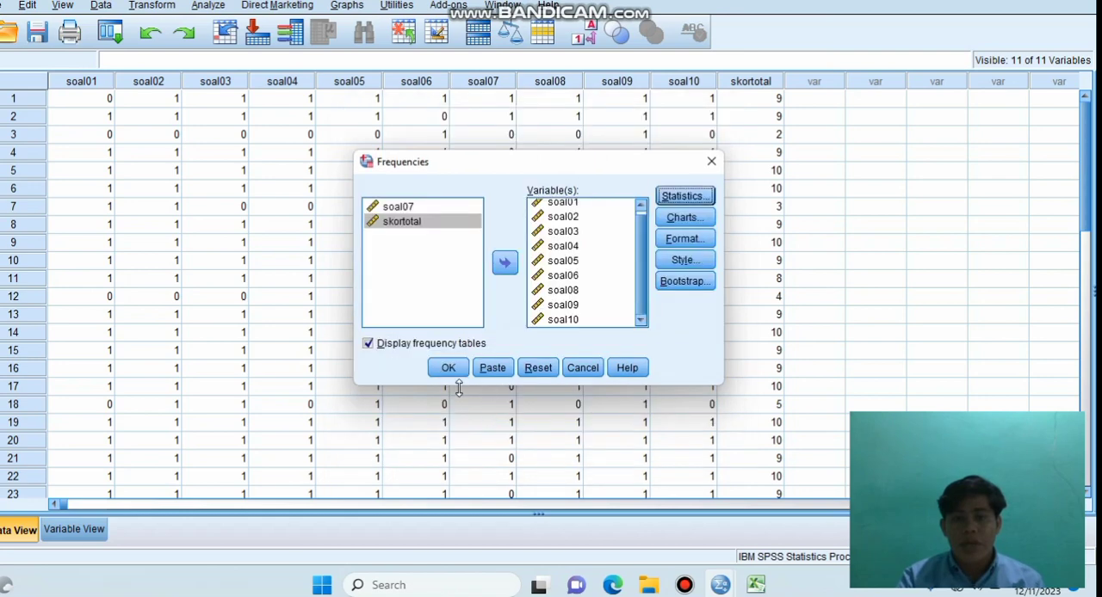
left_click(447, 379)
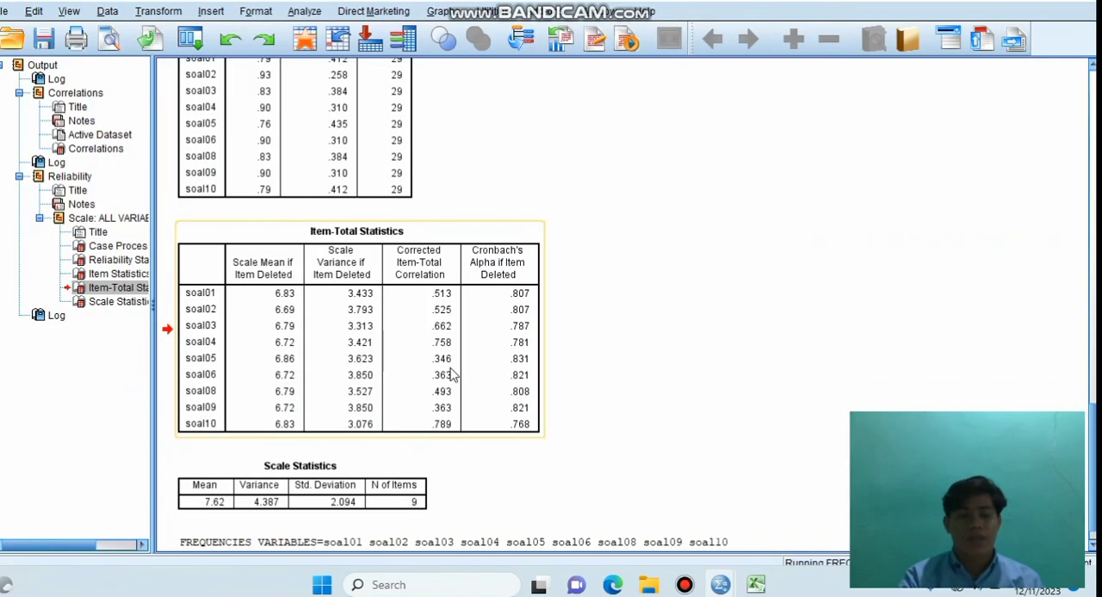